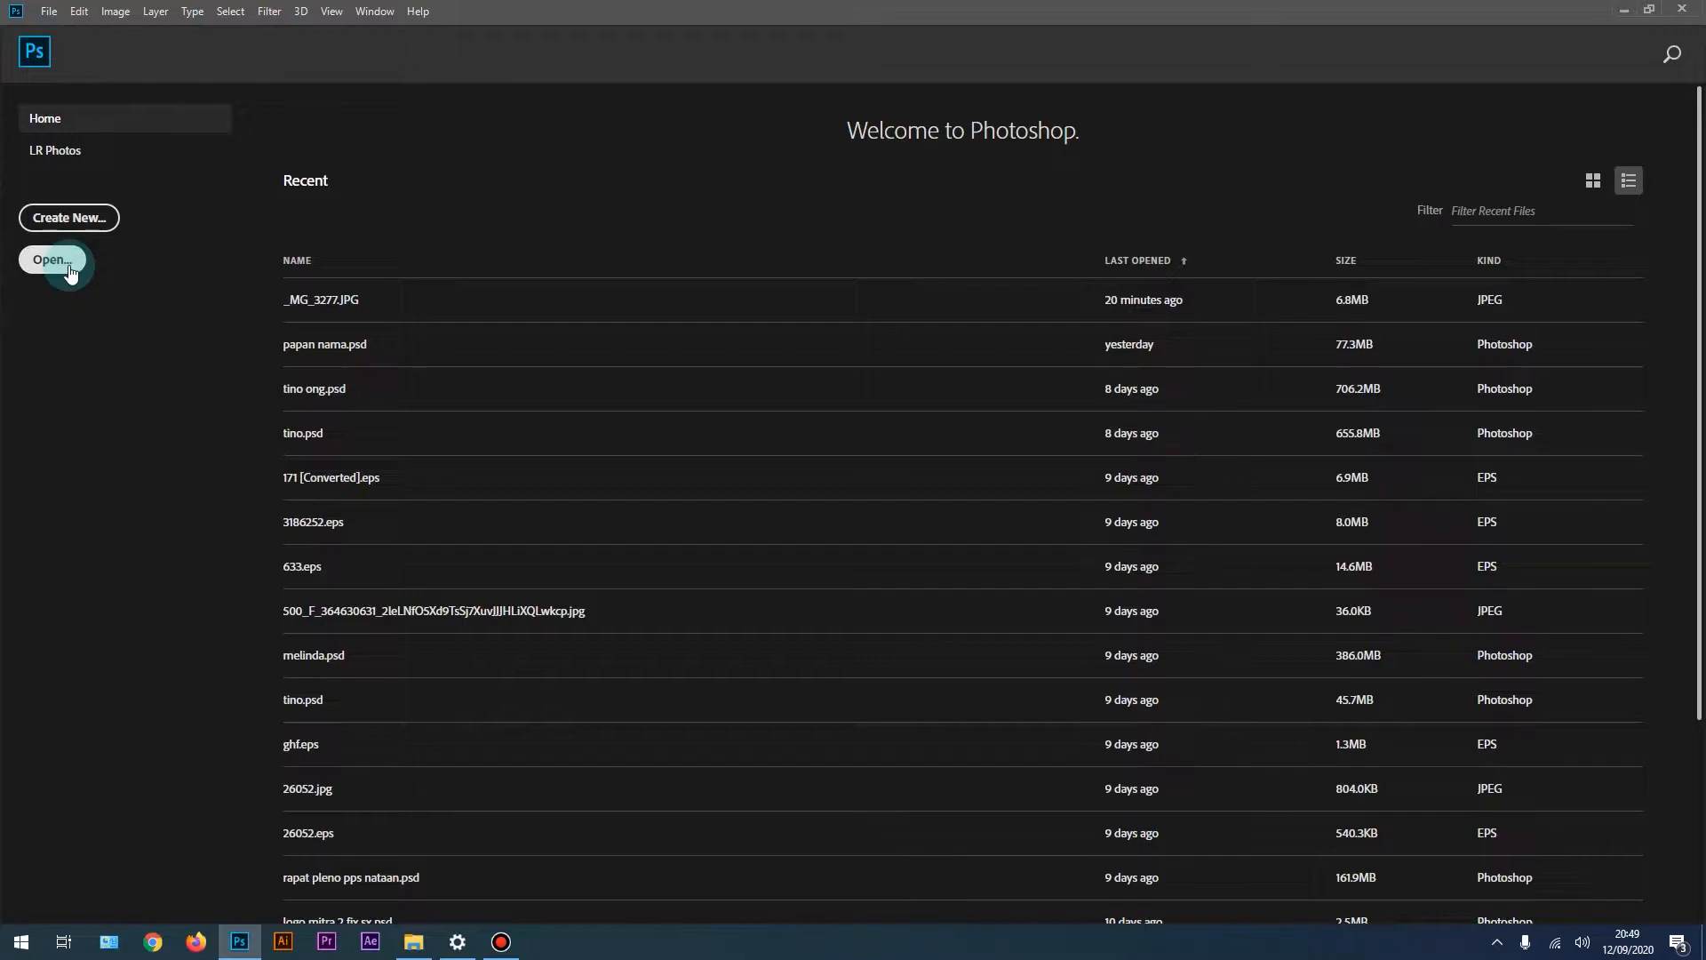
Open _MG_3277.JPG and add a reversed linear gradient fill from blue to transparent at a 180° angle.
left_click(70, 268)
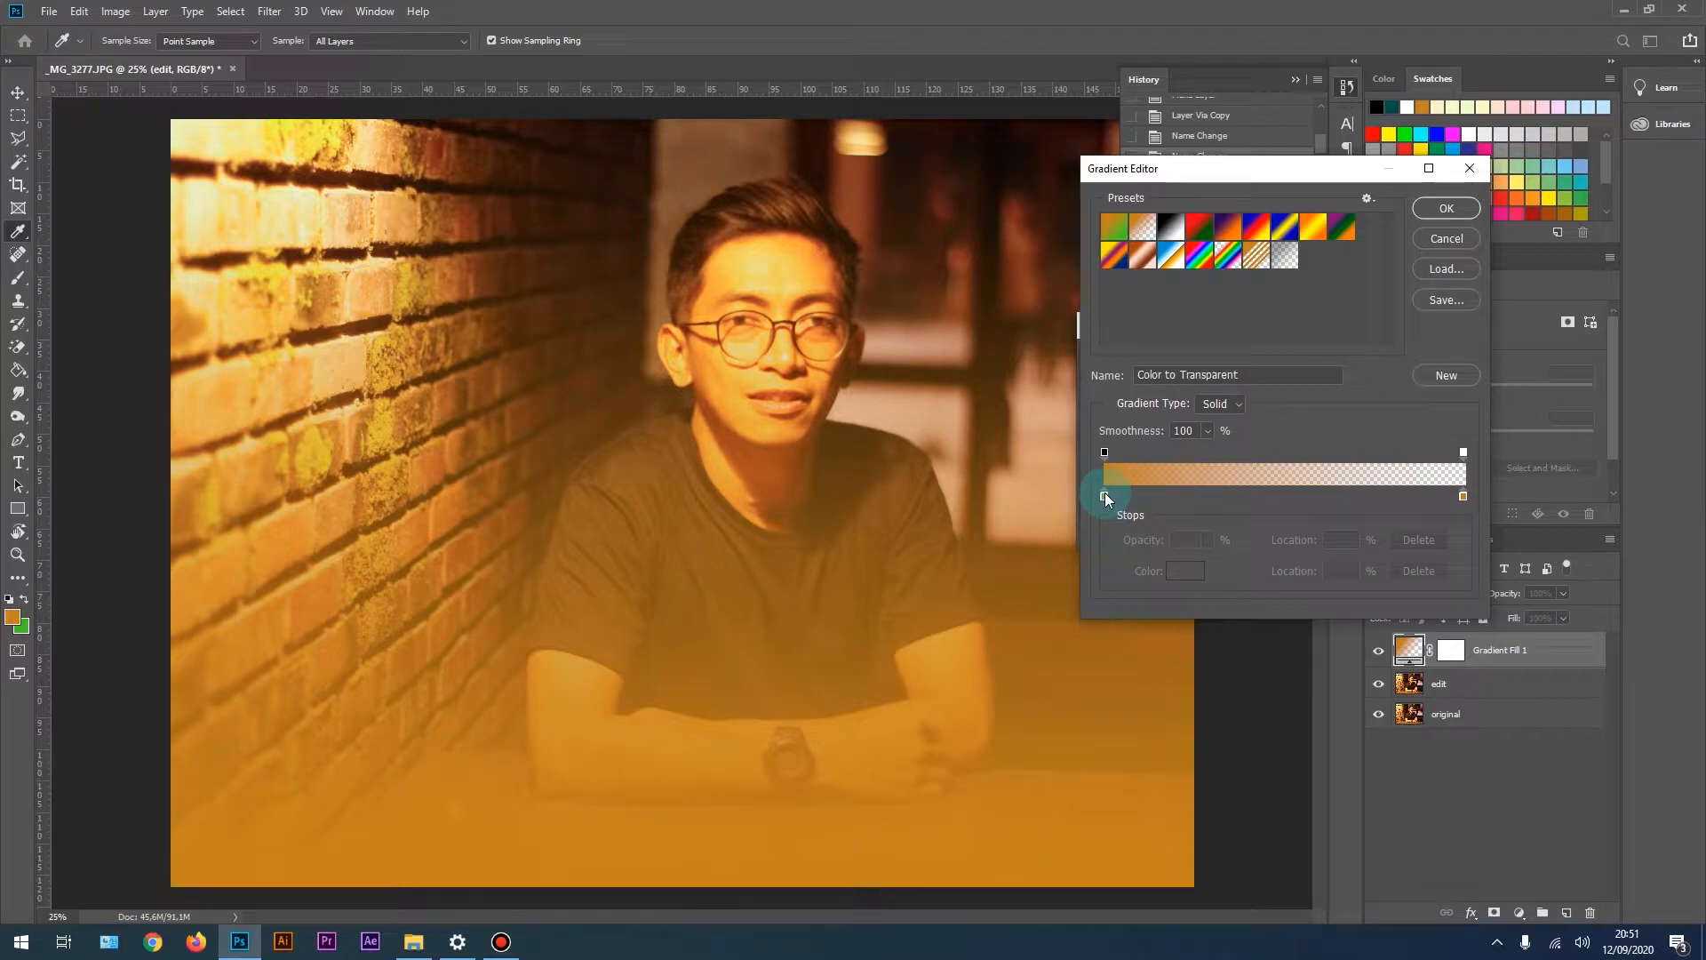
left_click(1105, 495)
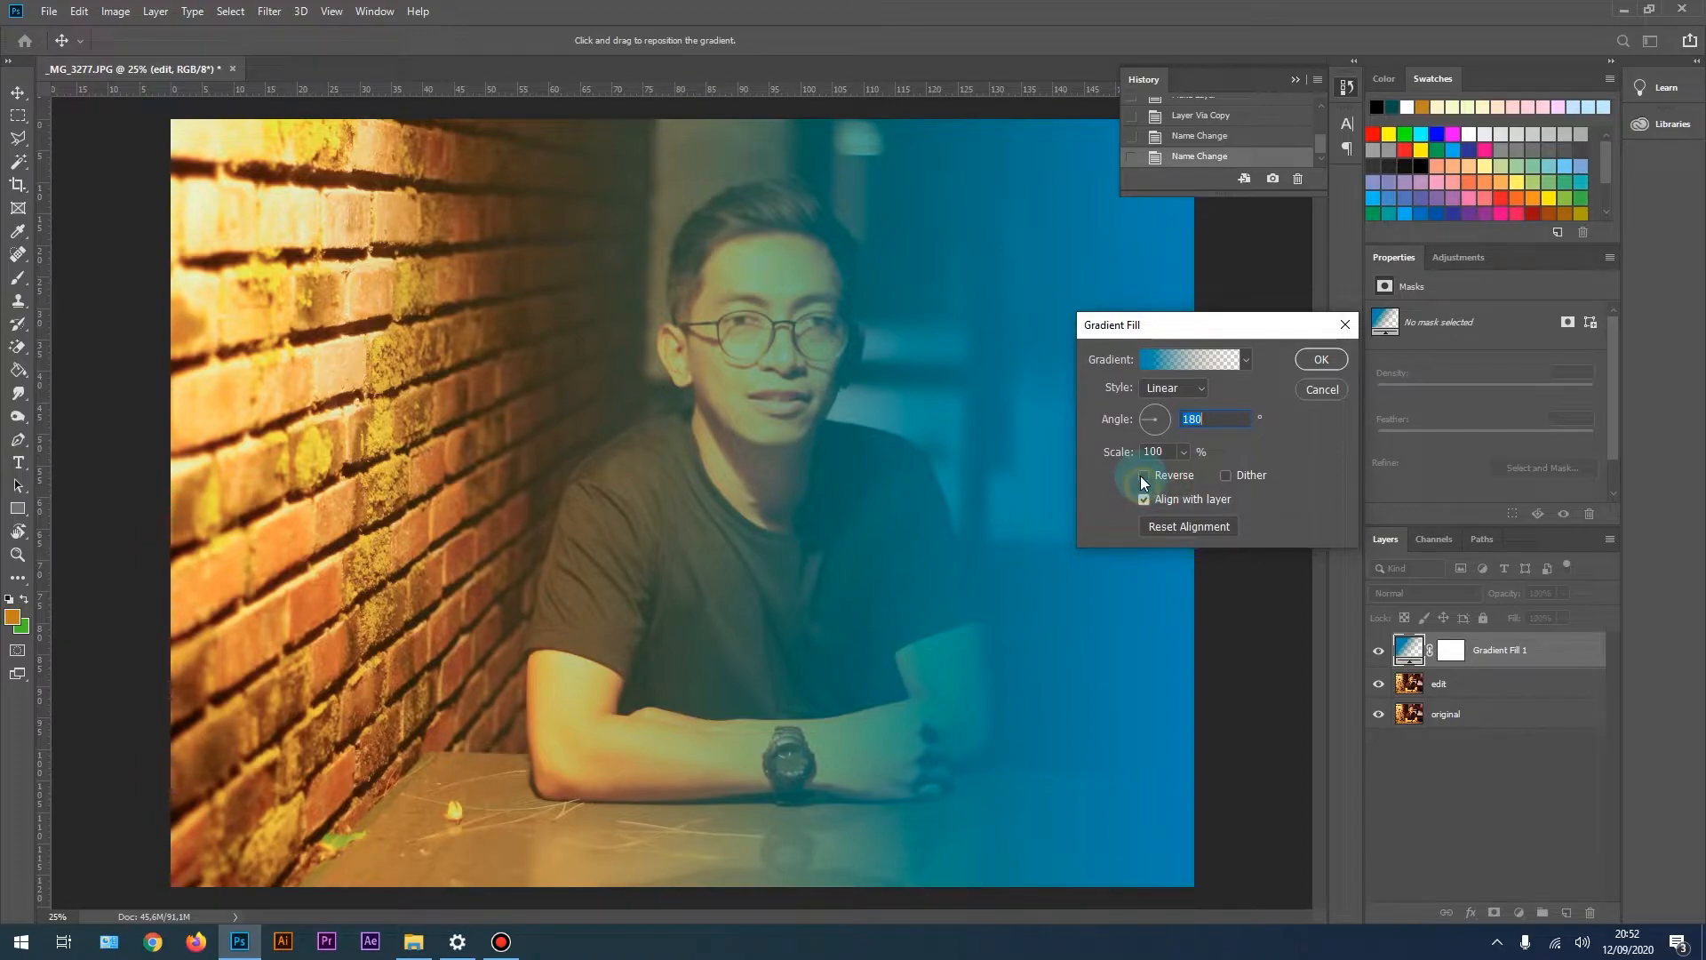
left_click(1144, 477)
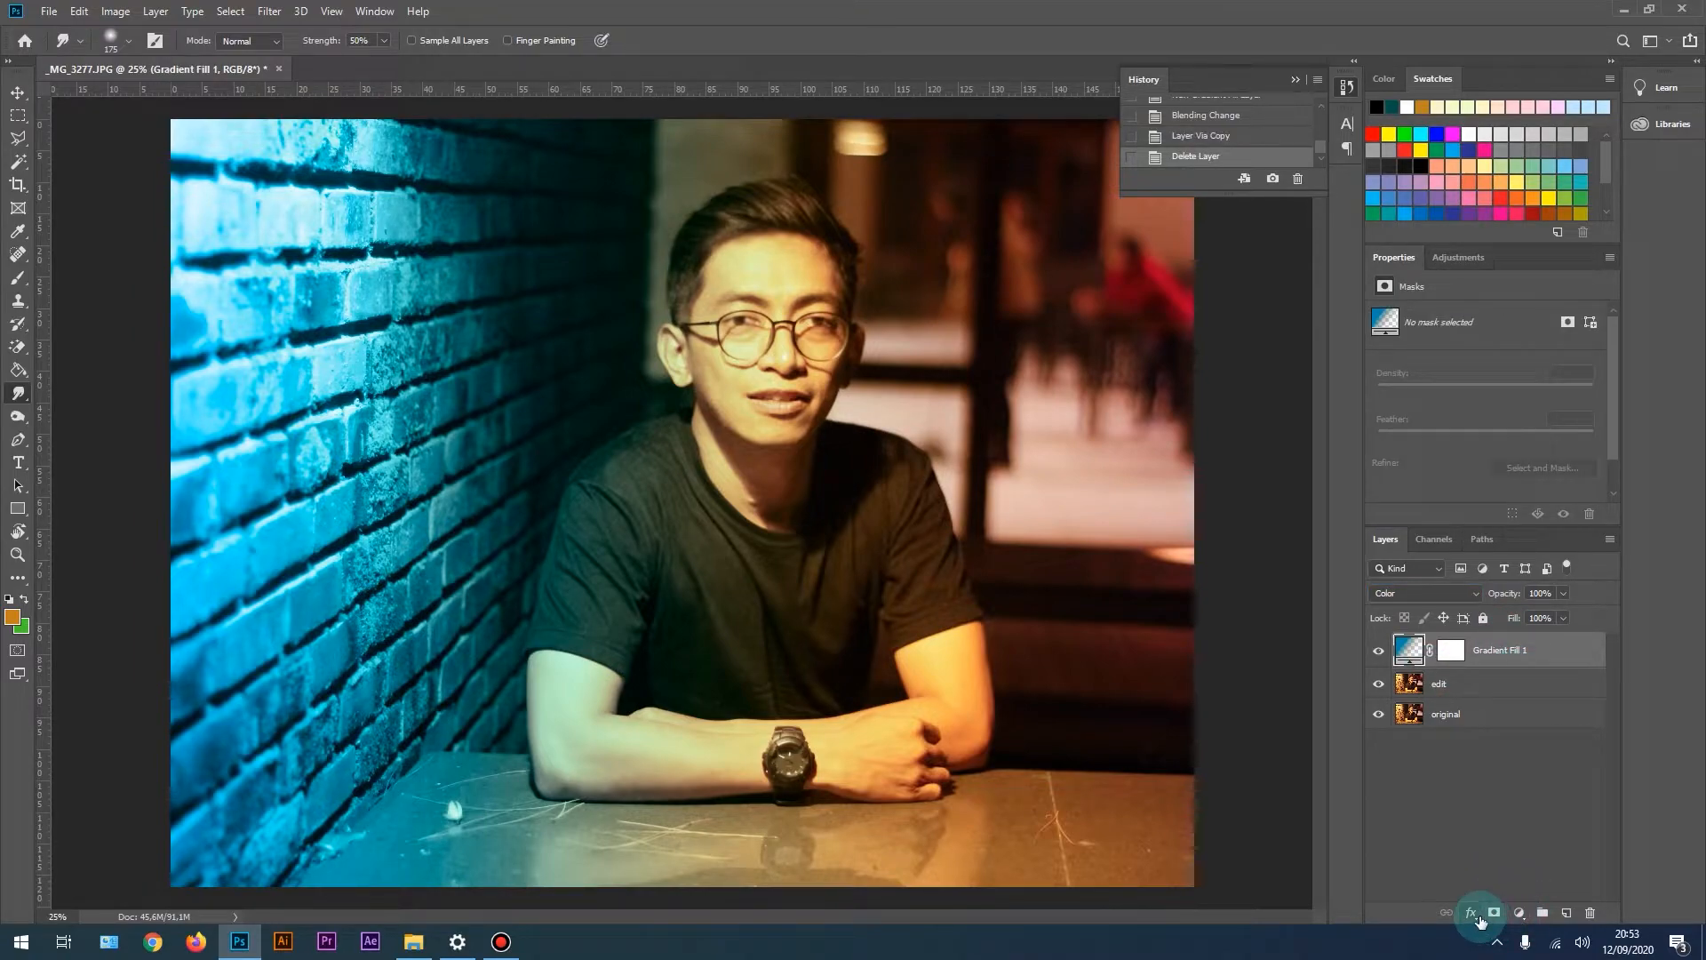
Add a second gradient fill layer and change its starting colour stop to bright pink.
left_click(1519, 913)
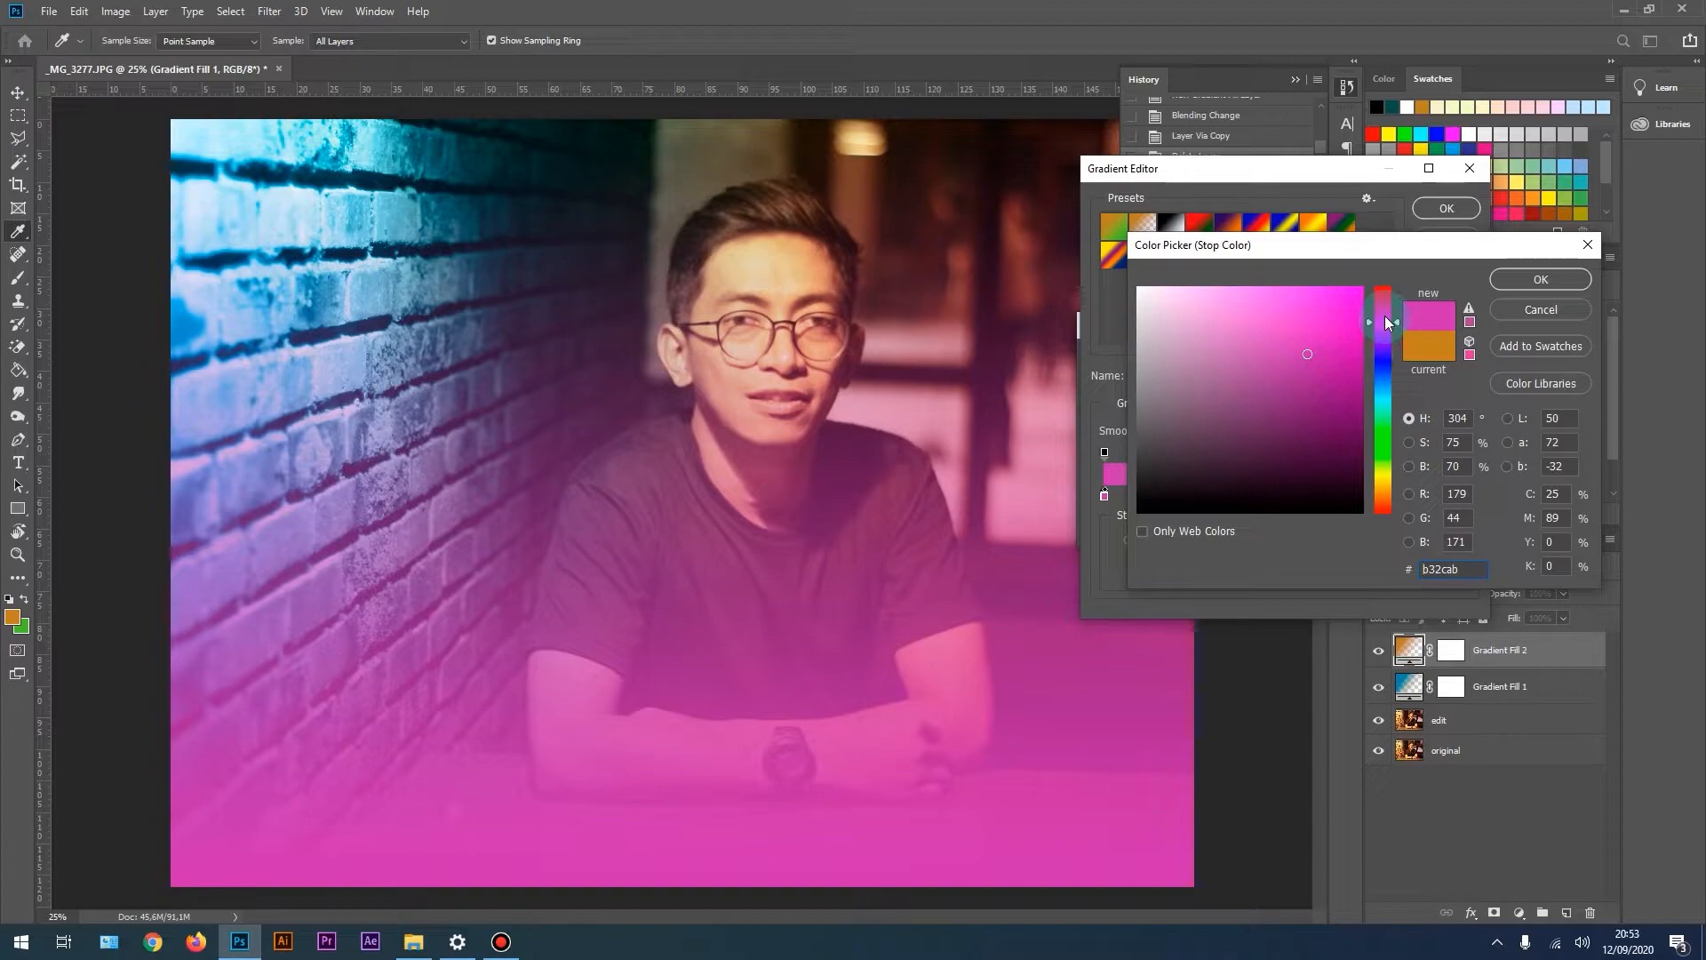
left_click_drag(1389, 322, 1385, 316)
left_click(1500, 571)
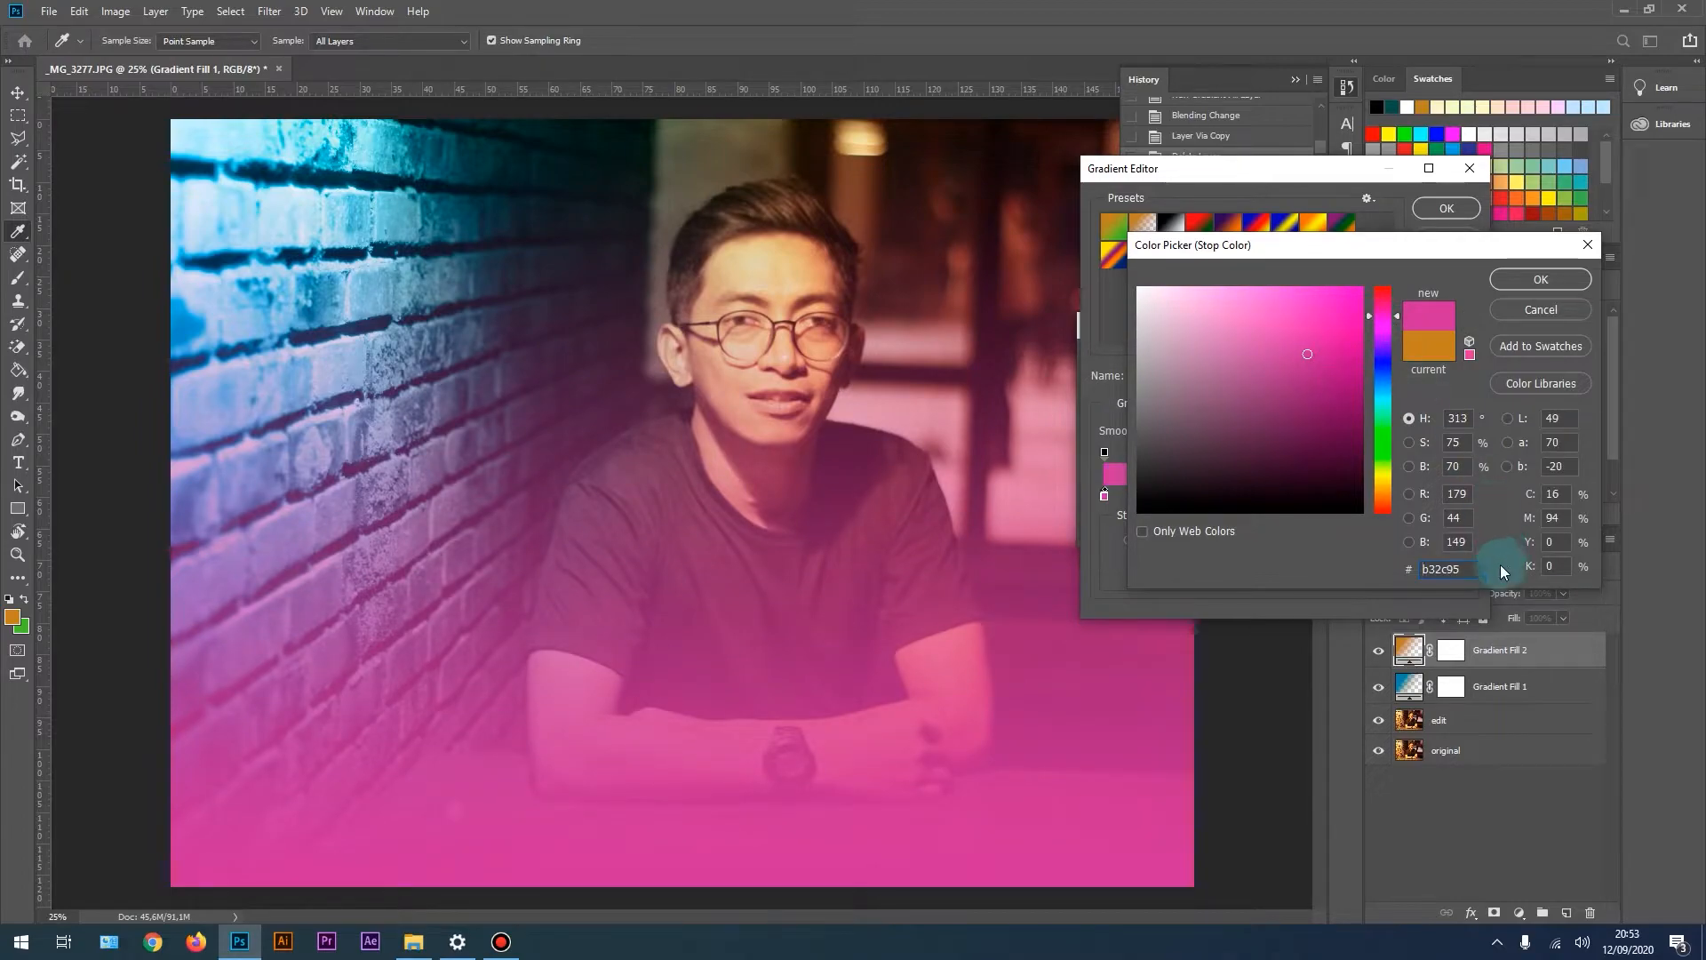
double_click(1449, 579)
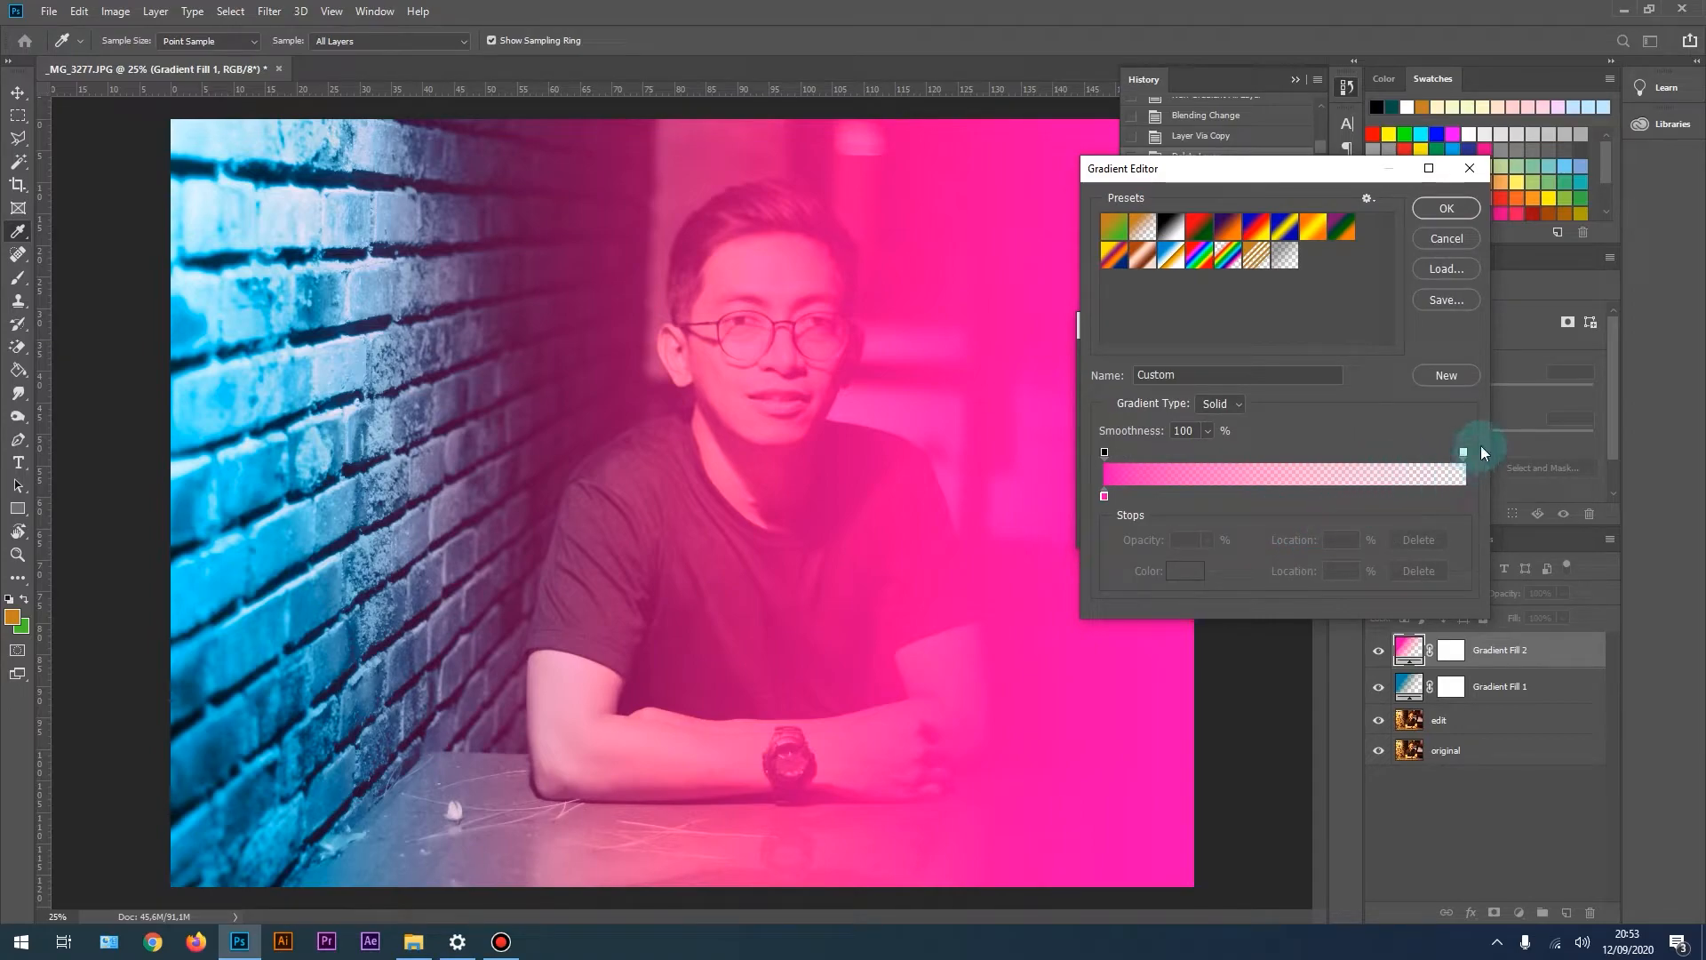
Move the pink gradient's transparent opacity stop to location 43% and apply the gradient fill.
left_click_drag(1464, 449, 1346, 451)
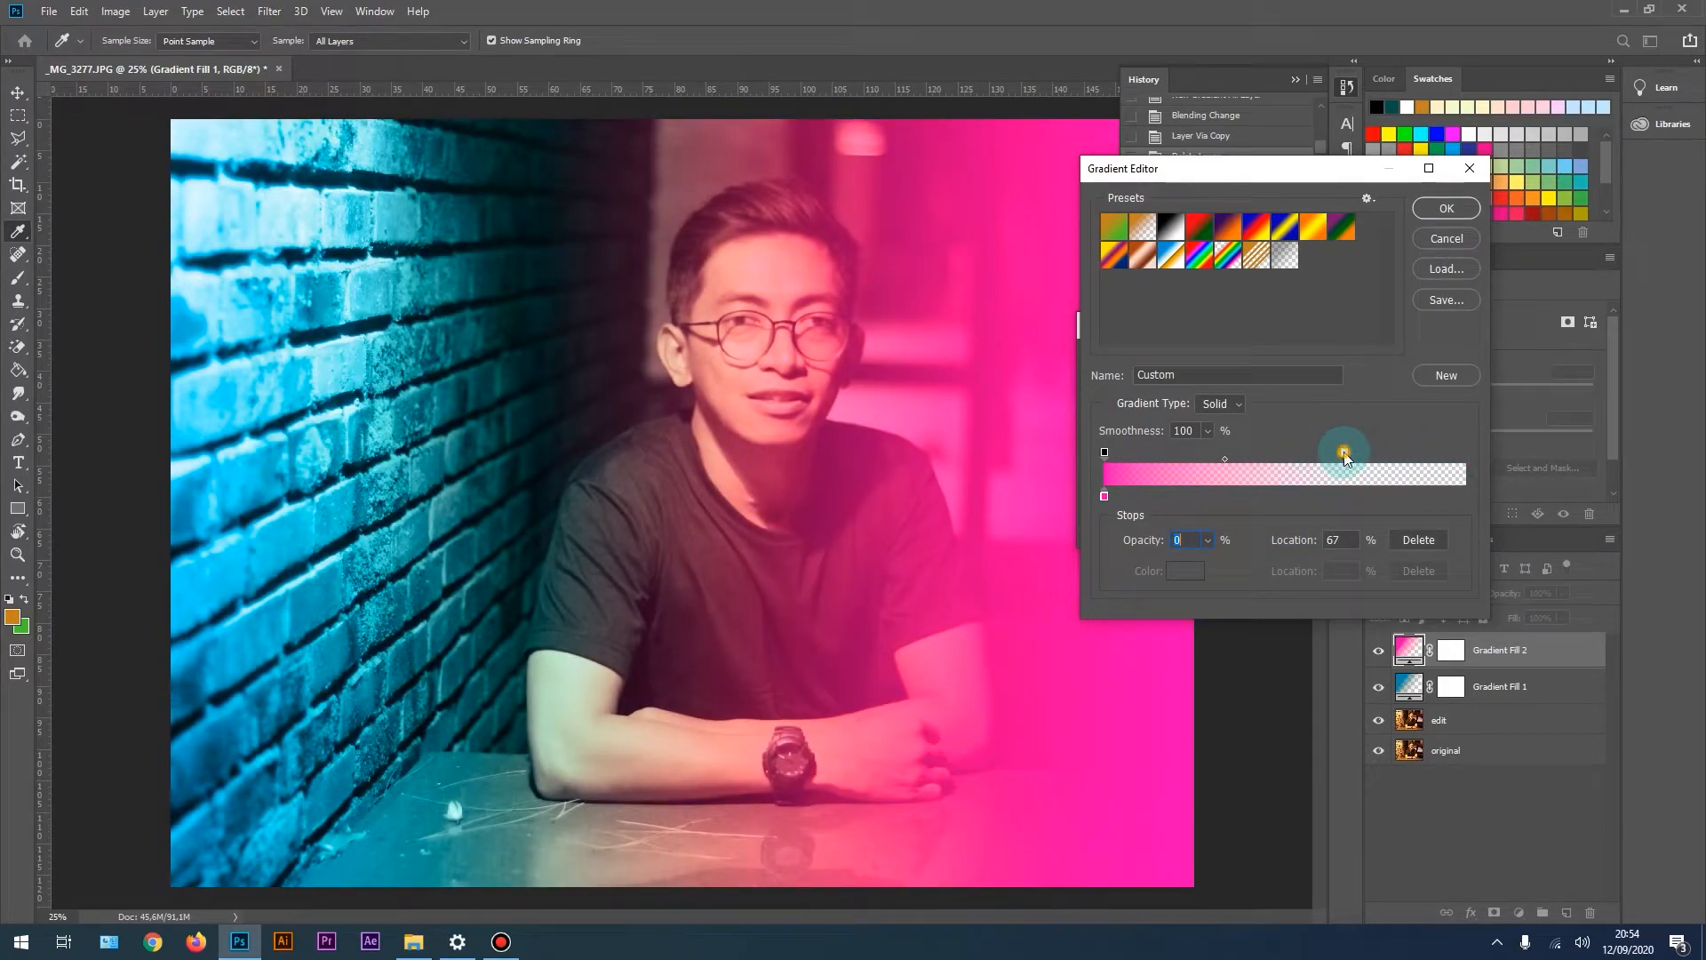
left_click_drag(1226, 168, 1271, 154)
left_click_drag(1391, 439, 1304, 439)
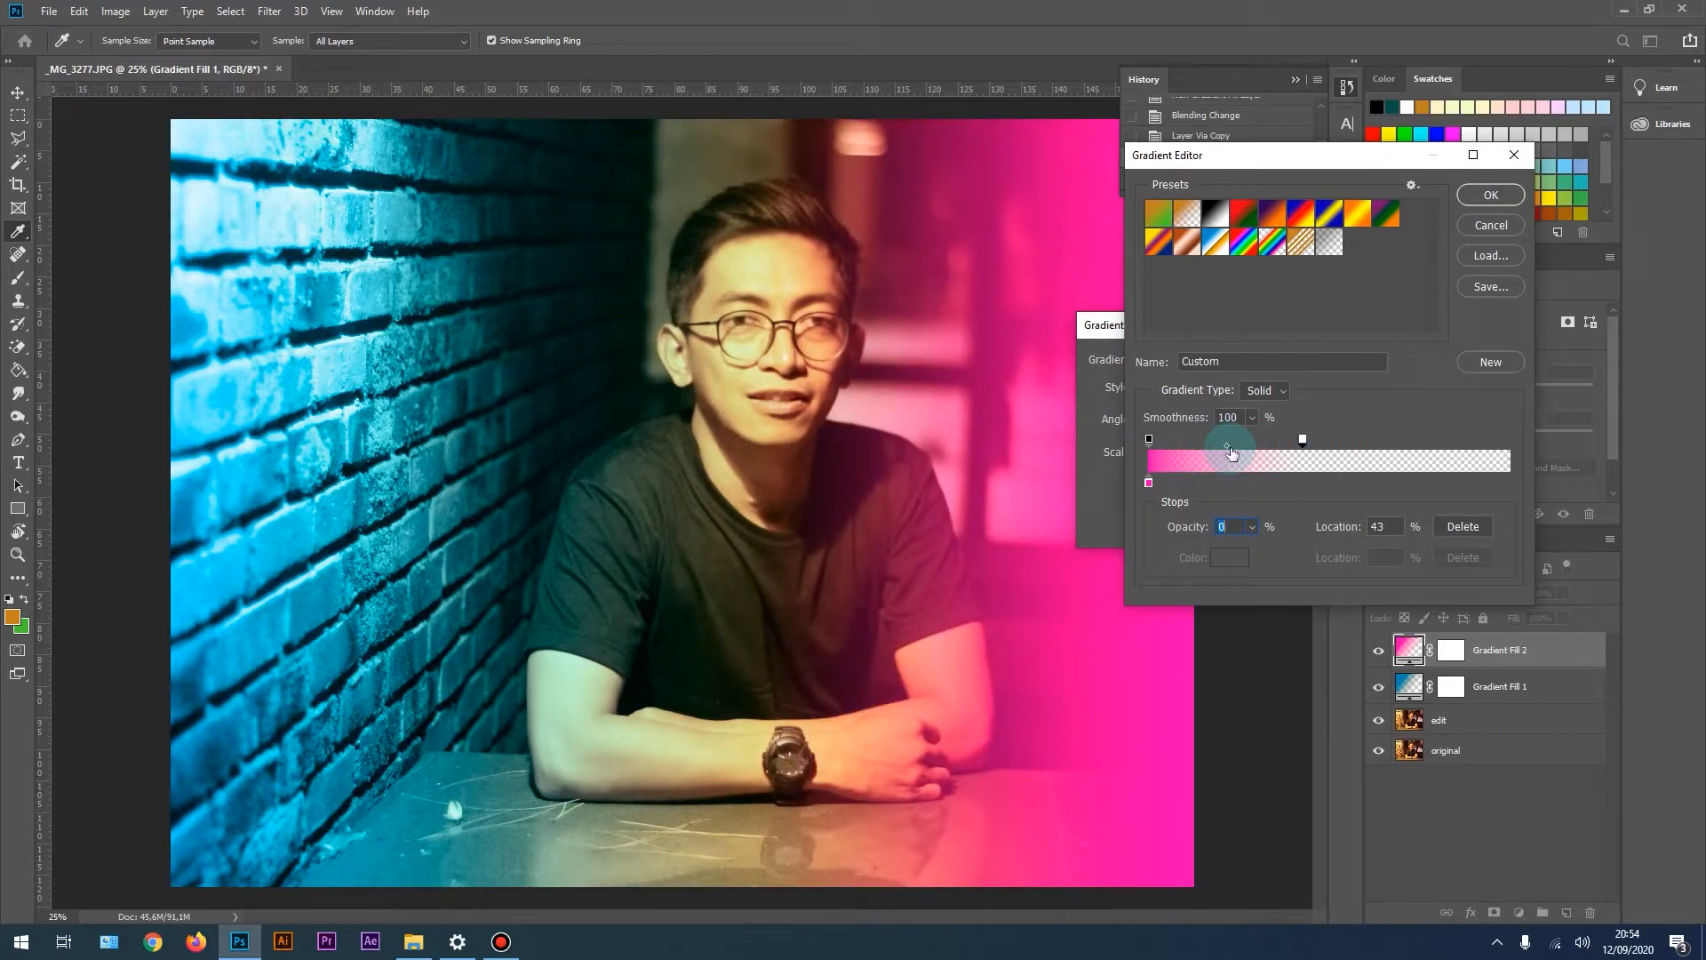
left_click(1491, 194)
left_click(1319, 360)
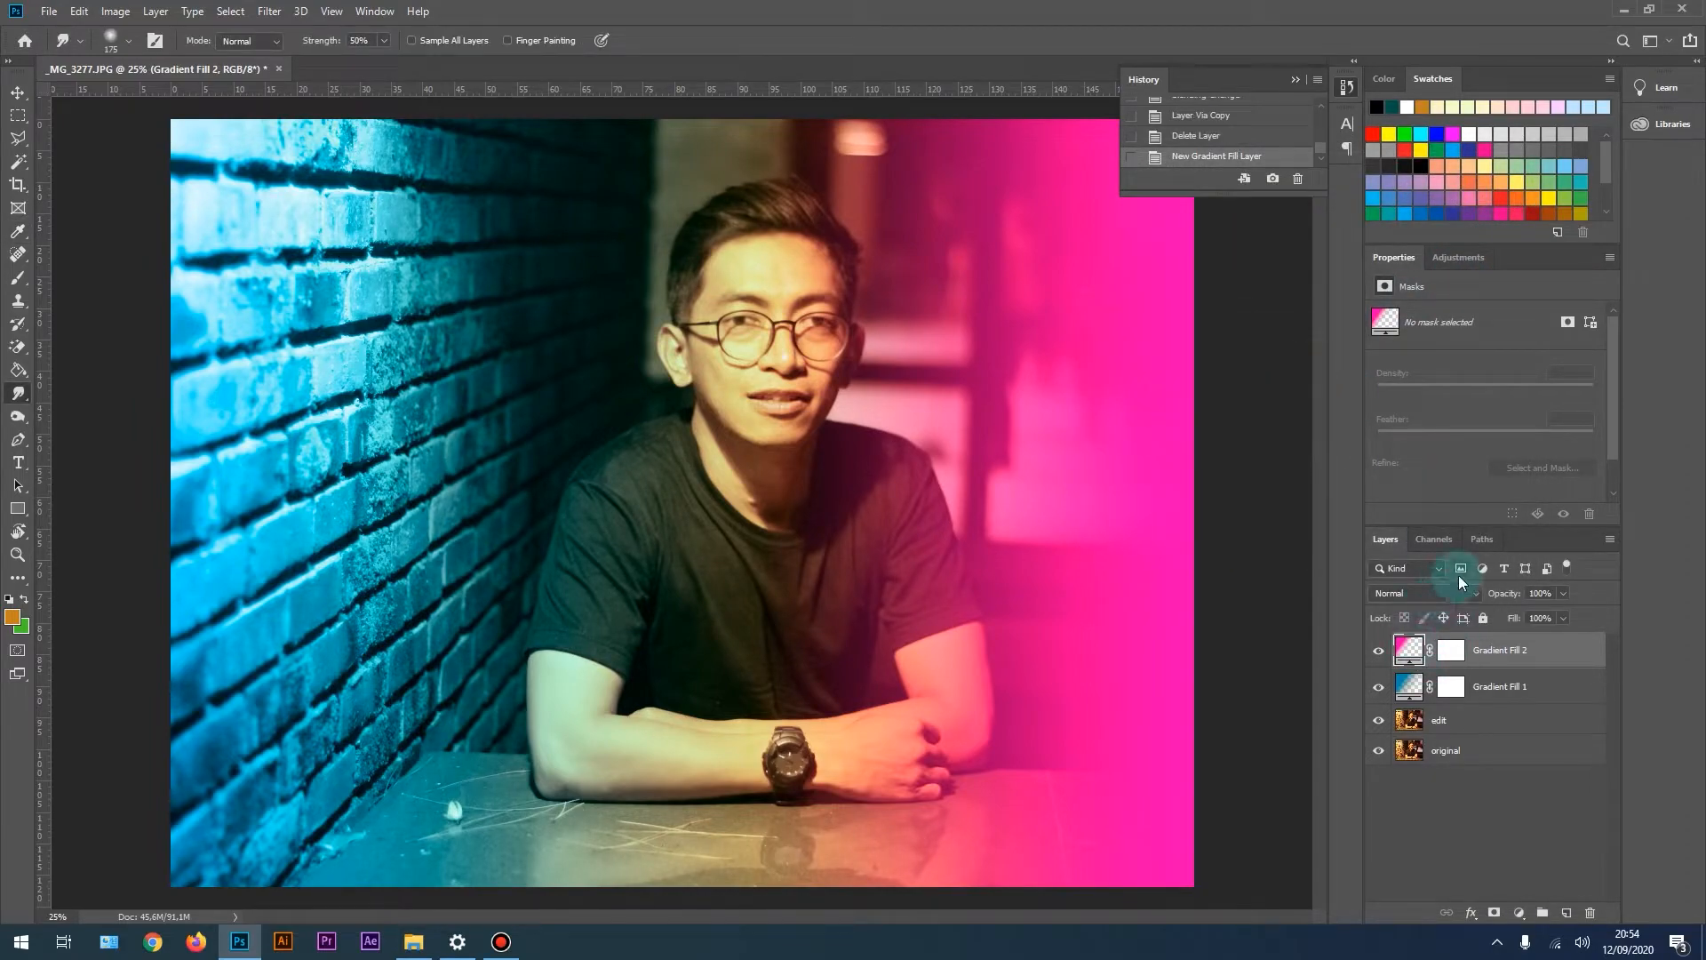
Set the blend mode of the pink Gradient Fill 2 layer to Color.
left_click(1465, 593)
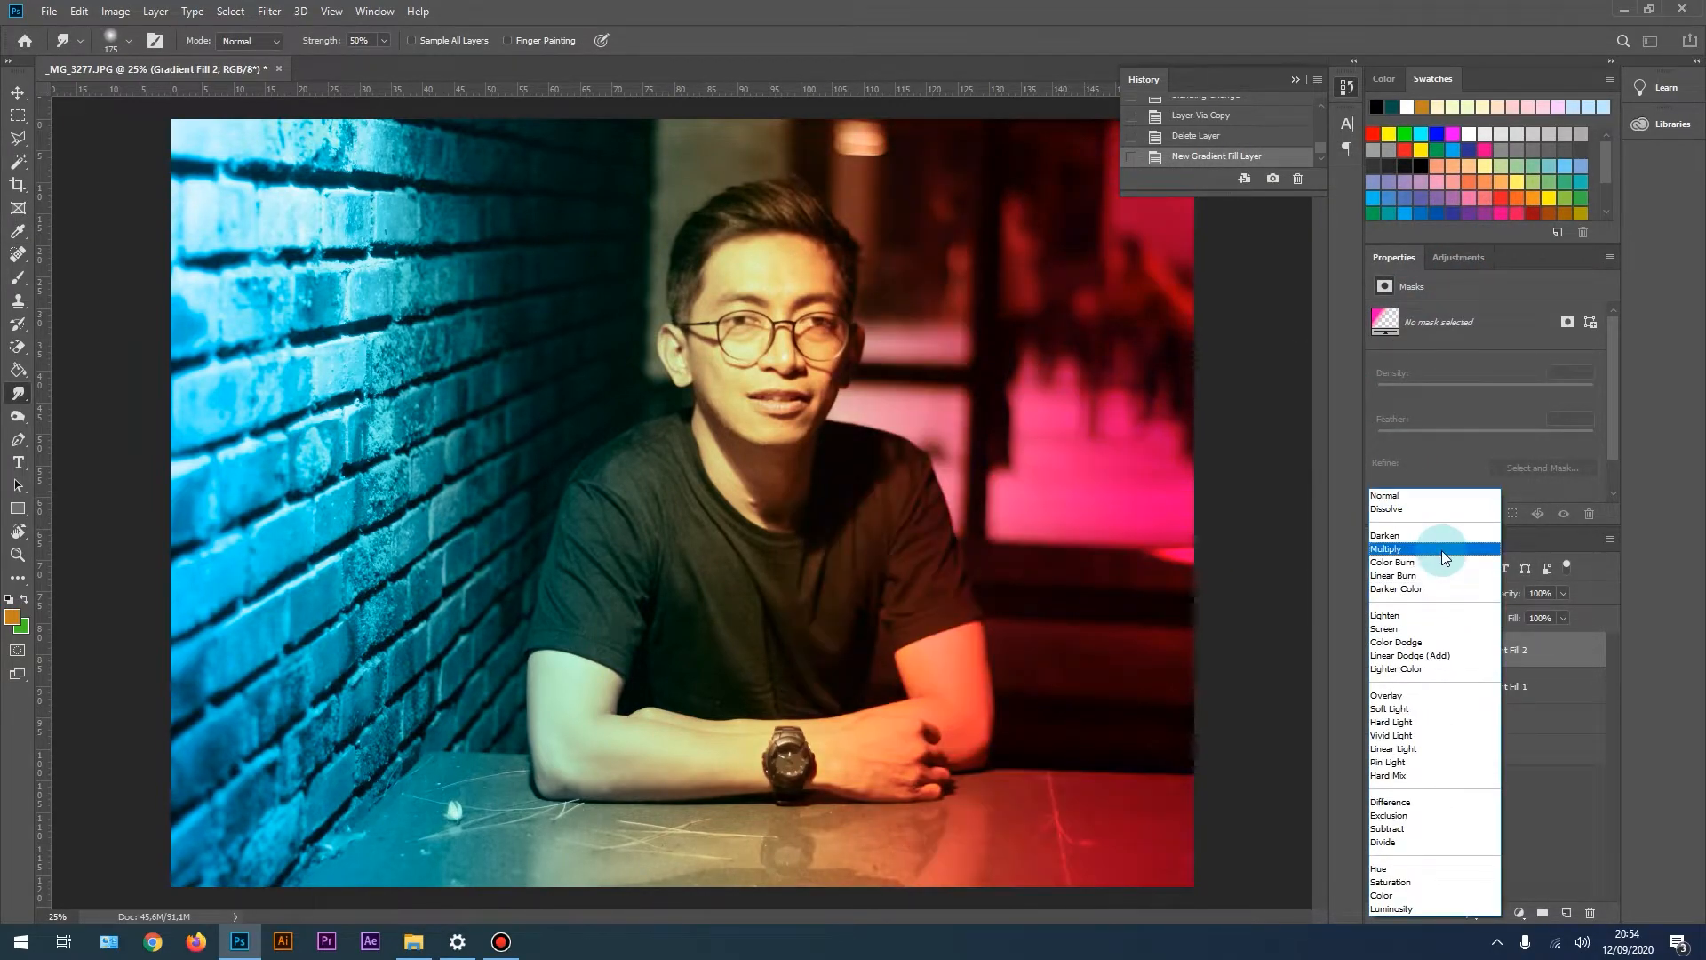
left_click(1427, 895)
left_click(1480, 718)
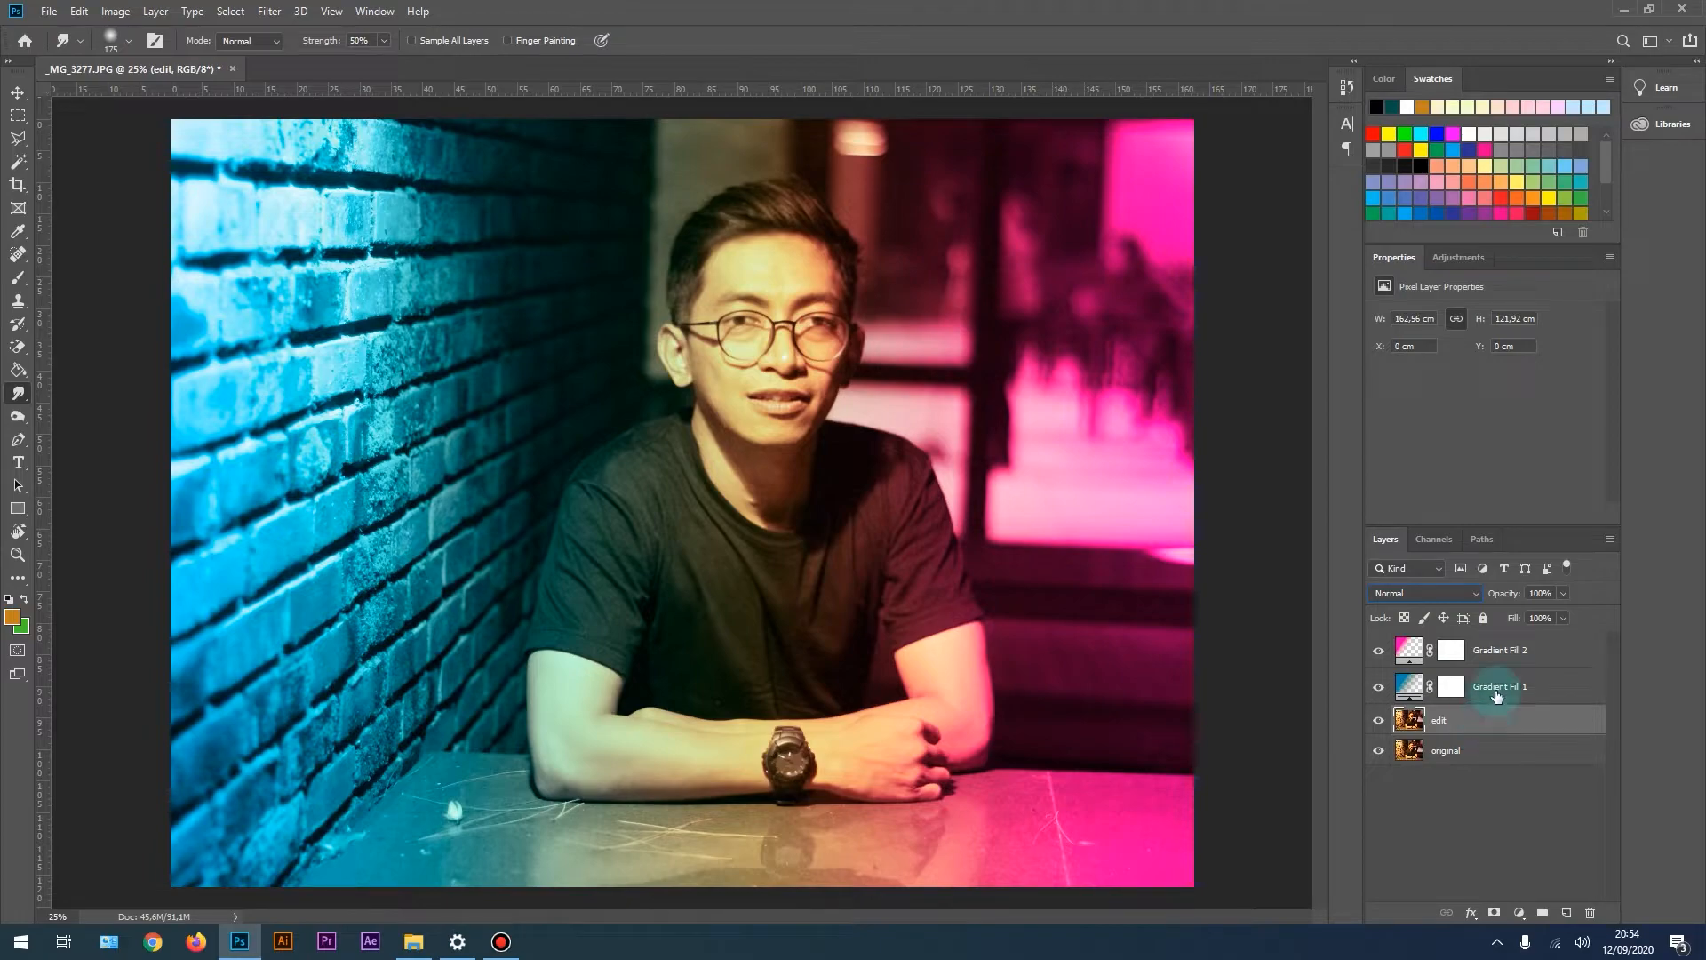
left_click(1502, 689)
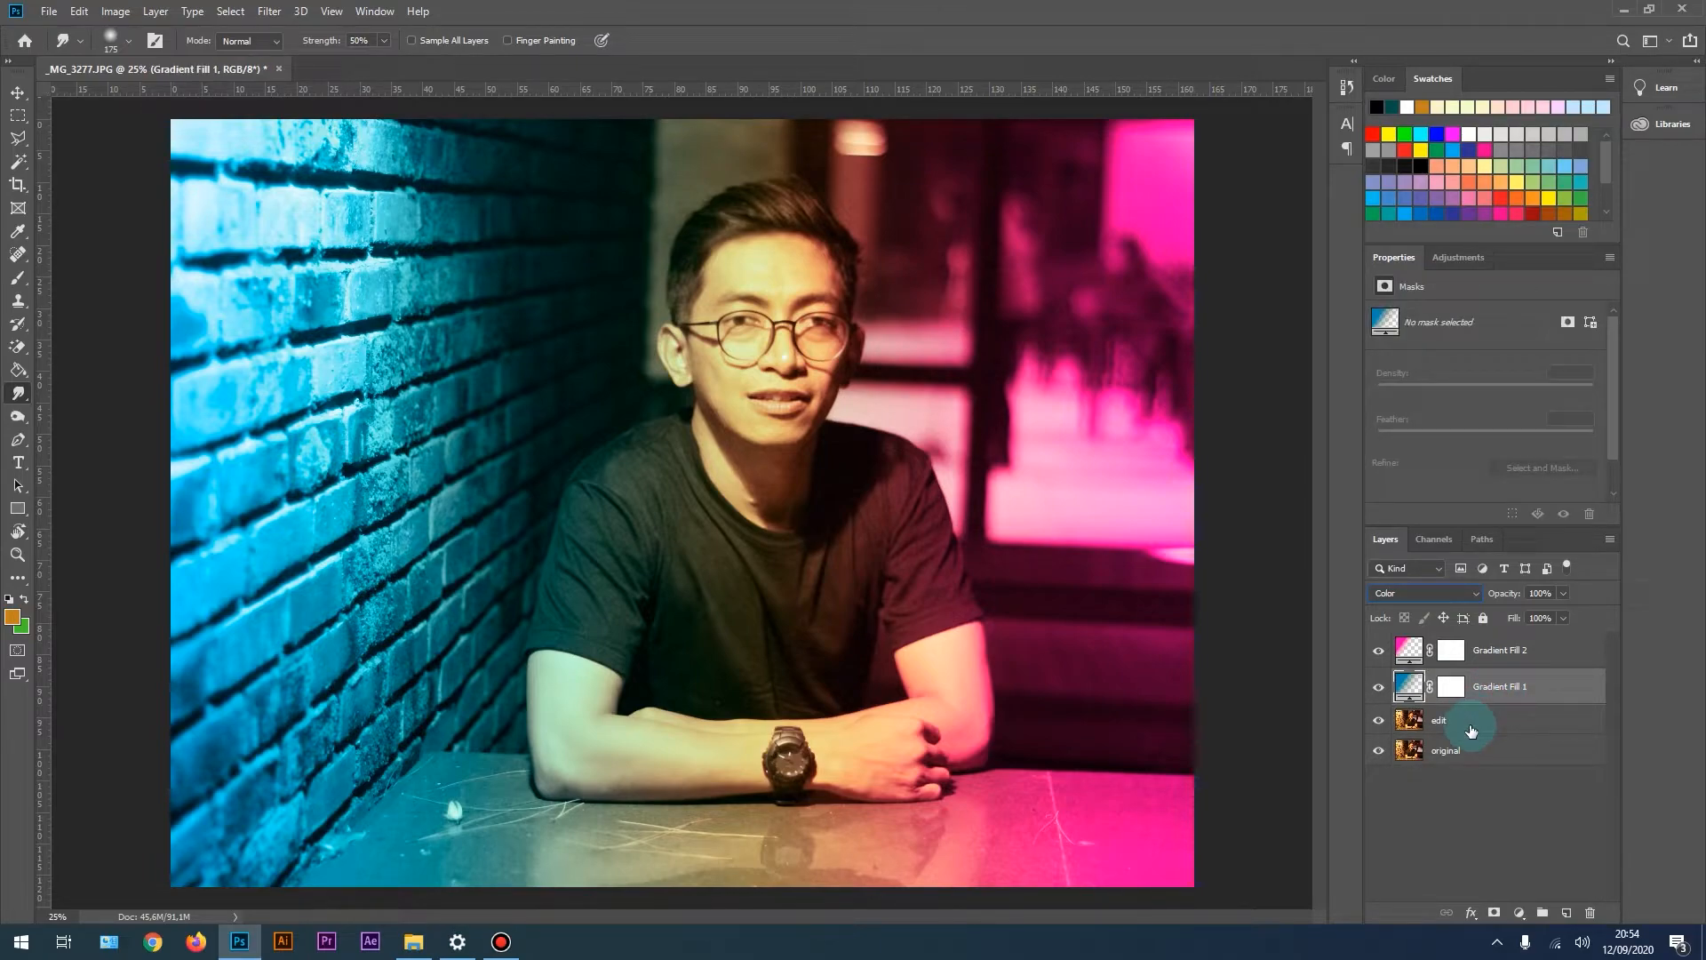
left_click(1471, 726)
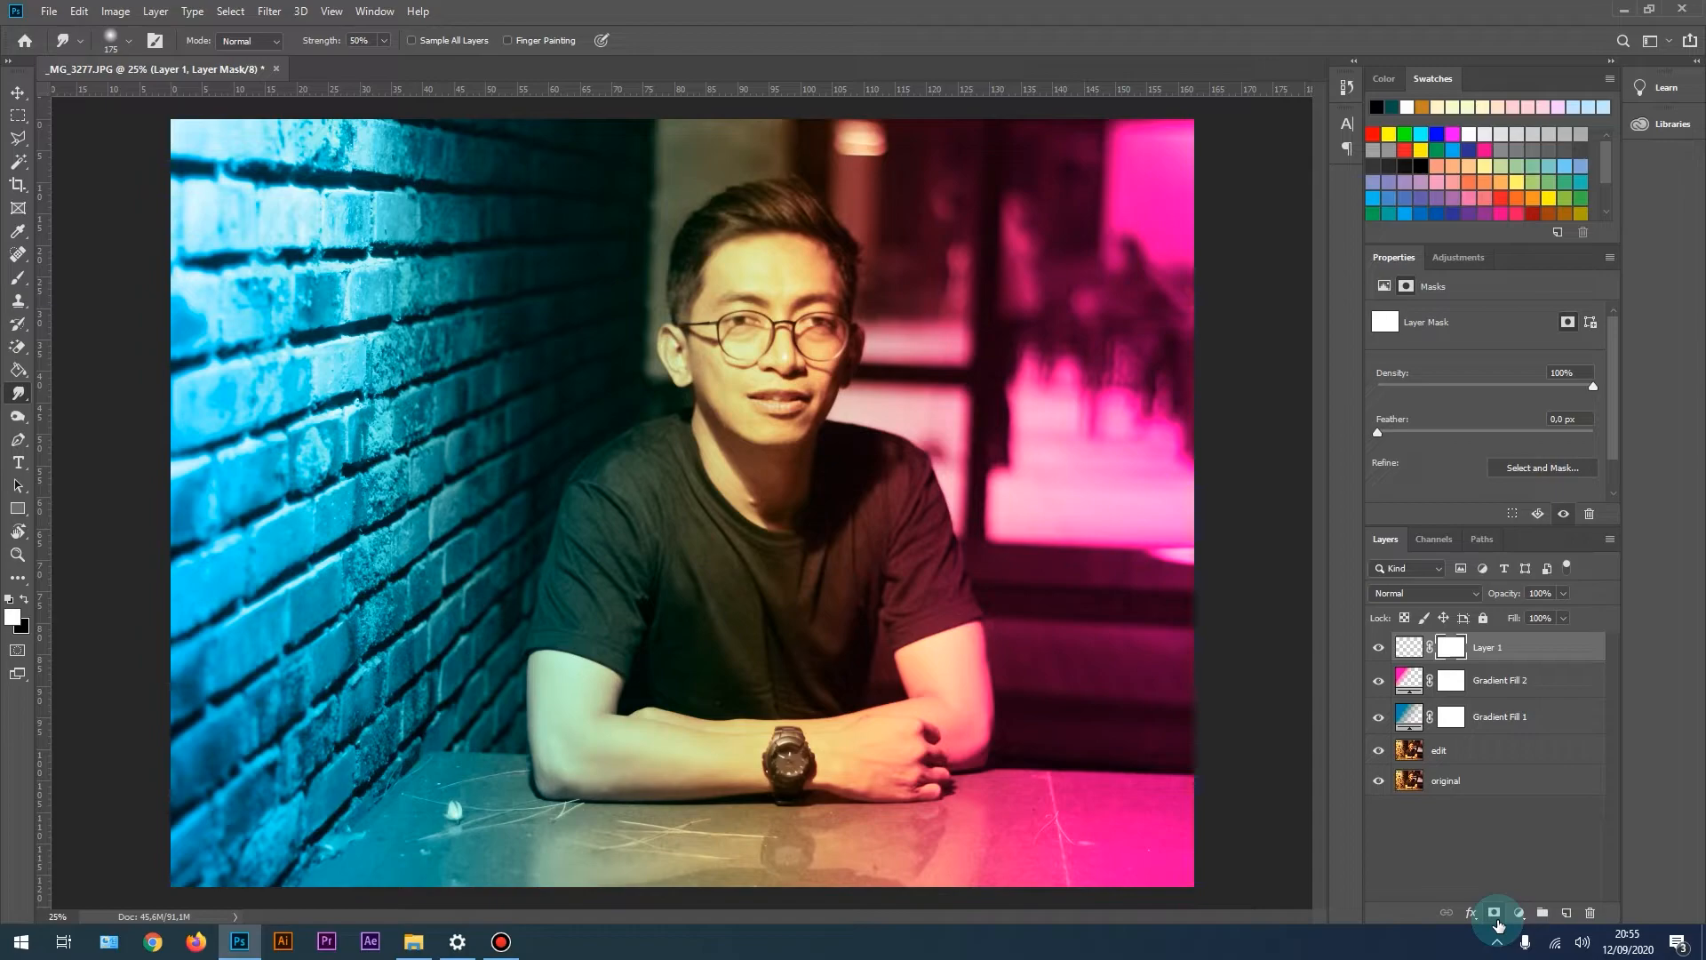
Add a third gradient fill above Layer 1, using the Radial style with Reverse enabled.
left_click(1519, 913)
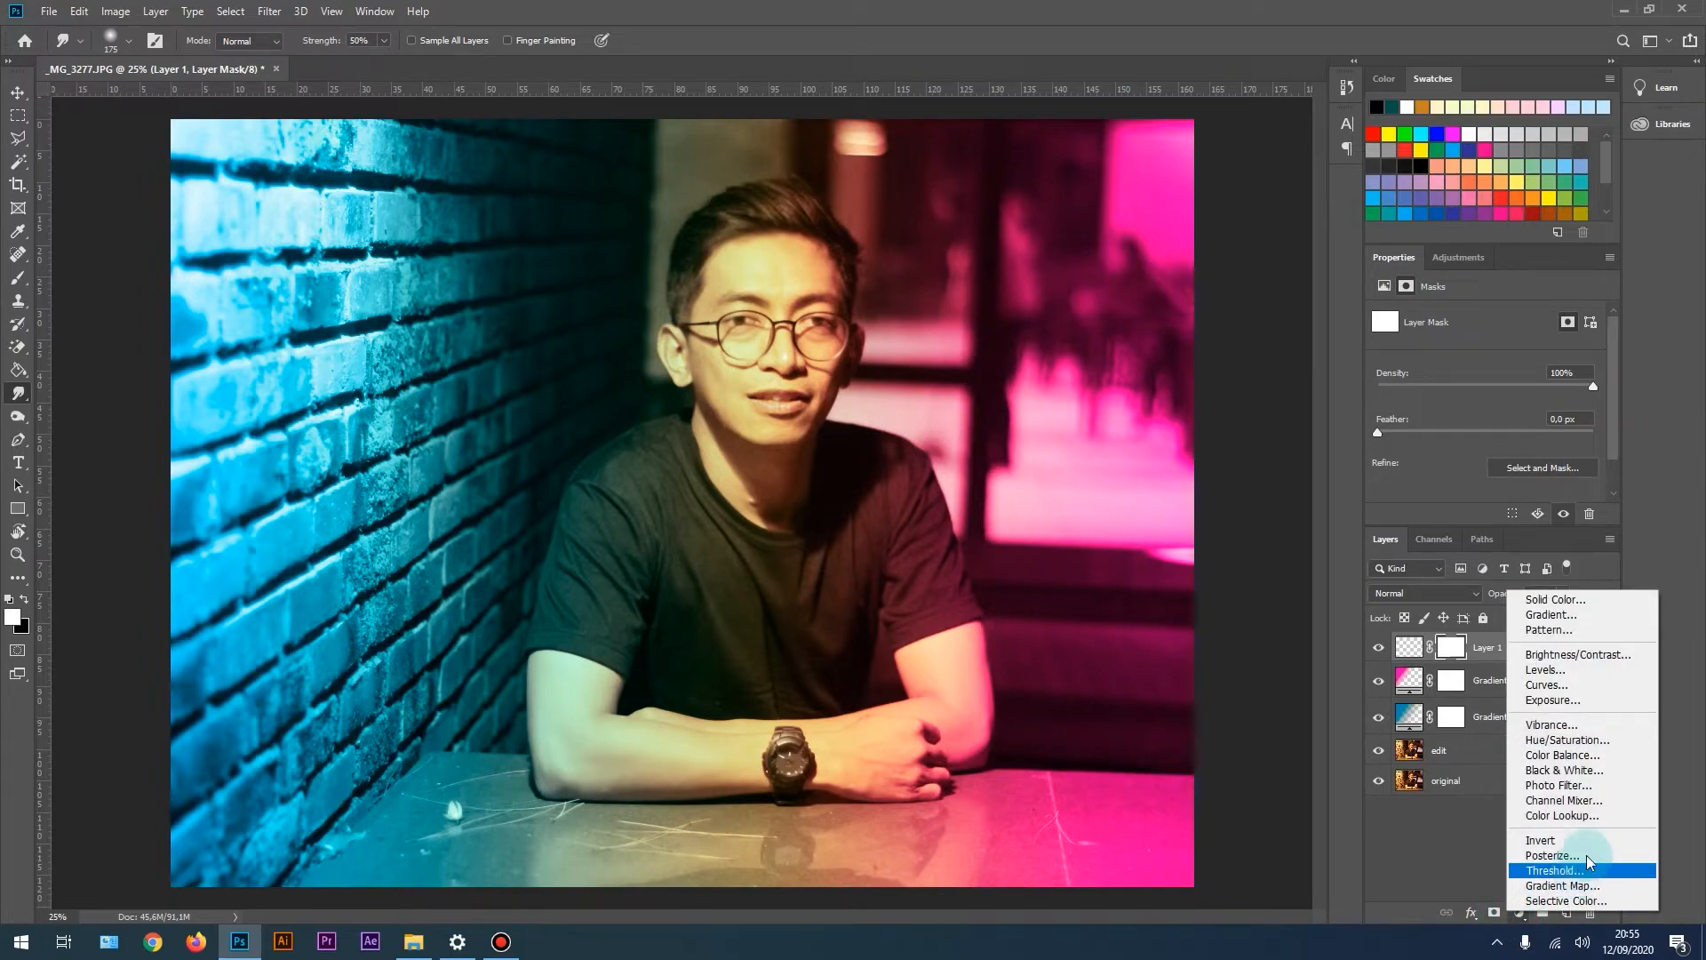
left_click(1602, 622)
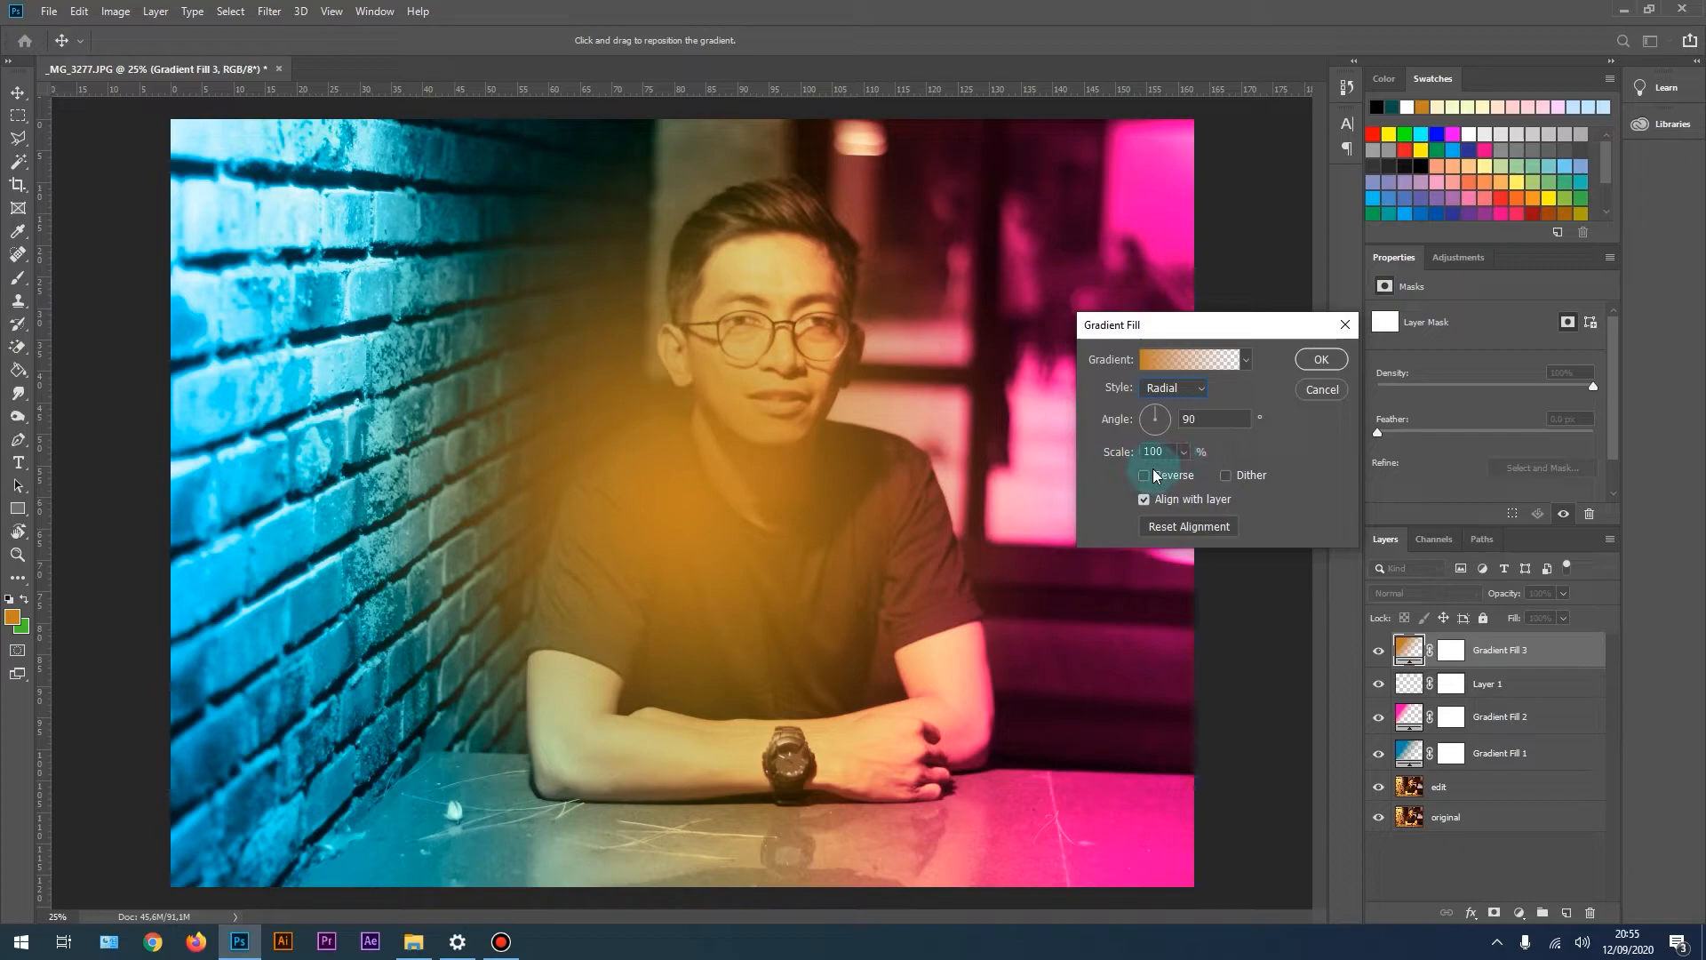
left_click(1144, 475)
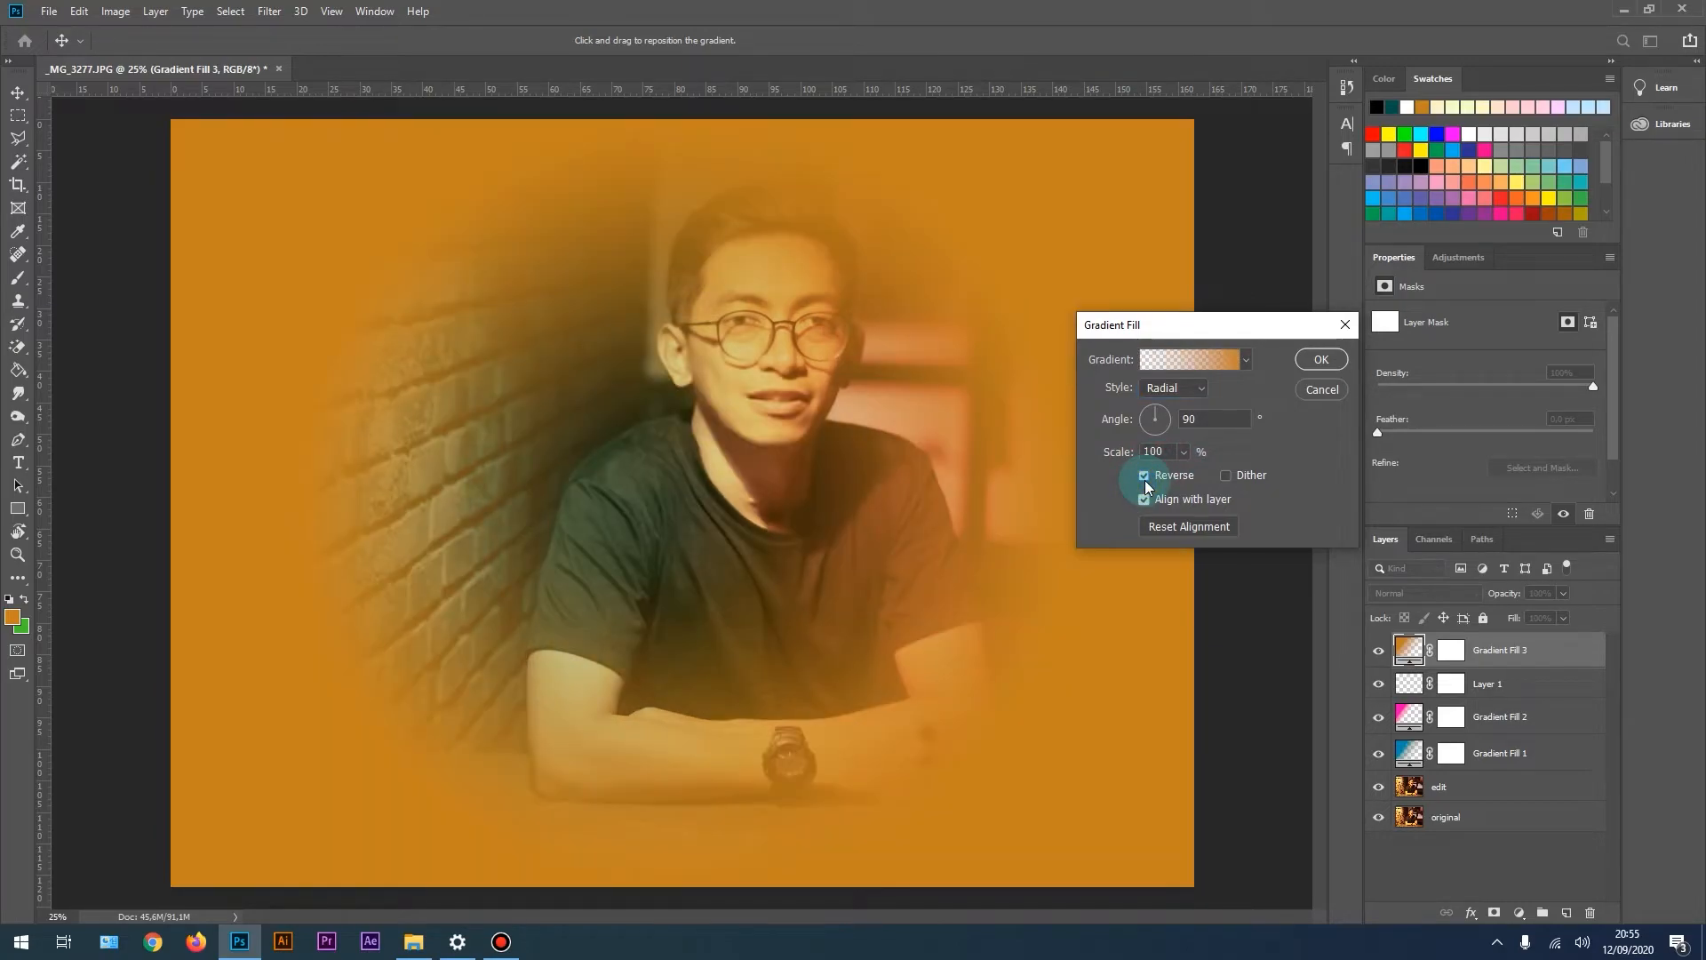
Recolour the radial gradient as black to transparent, removing the extra end colour stop, and apply it at 200% scale.
left_click(1229, 374)
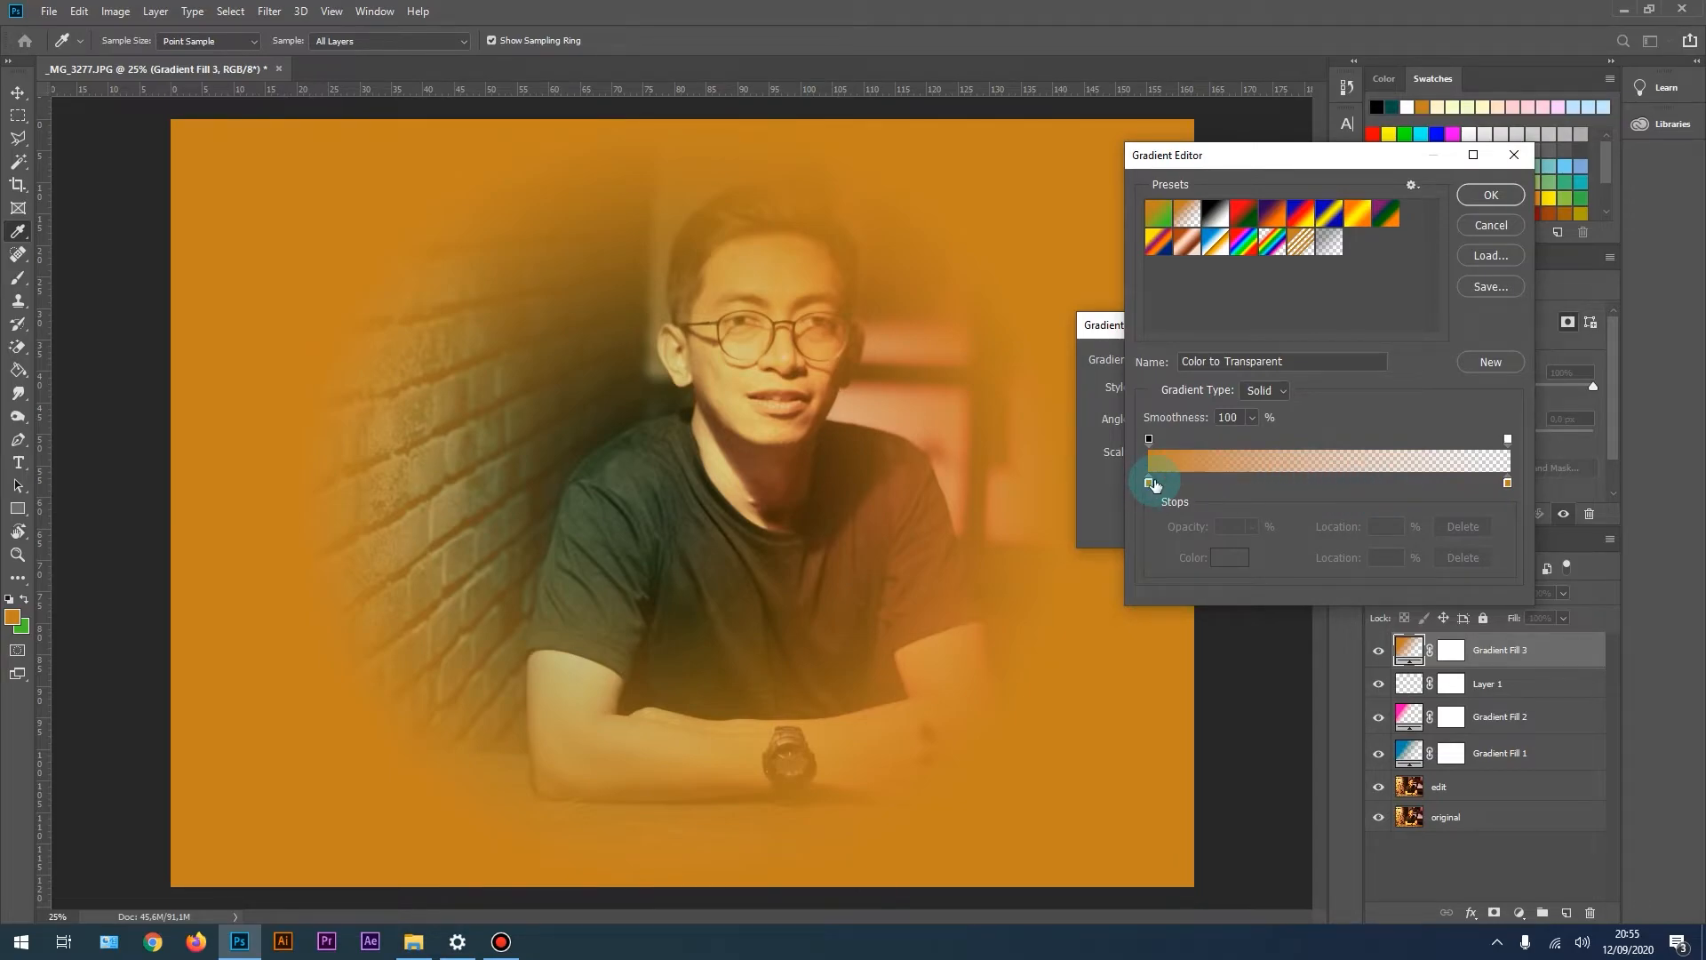
left_click_drag(1155, 485, 1159, 486)
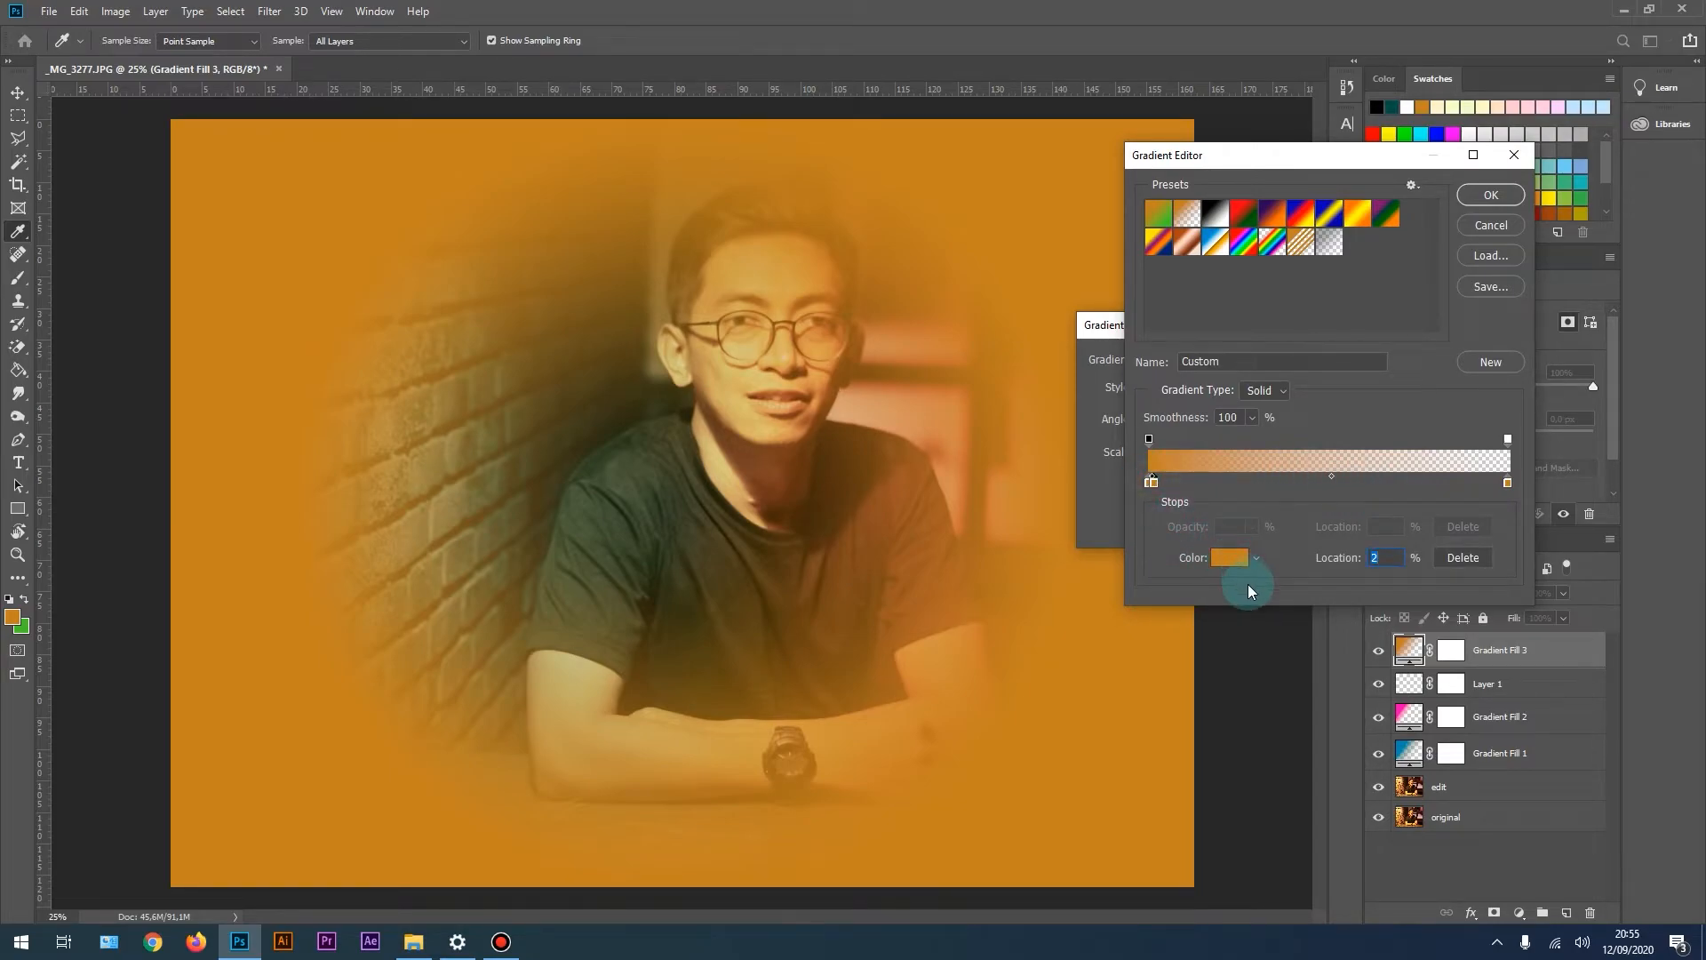
key("ctrl+z")
left_click(1508, 483)
left_click_drag(1509, 482, 1374, 537)
key("Escape")
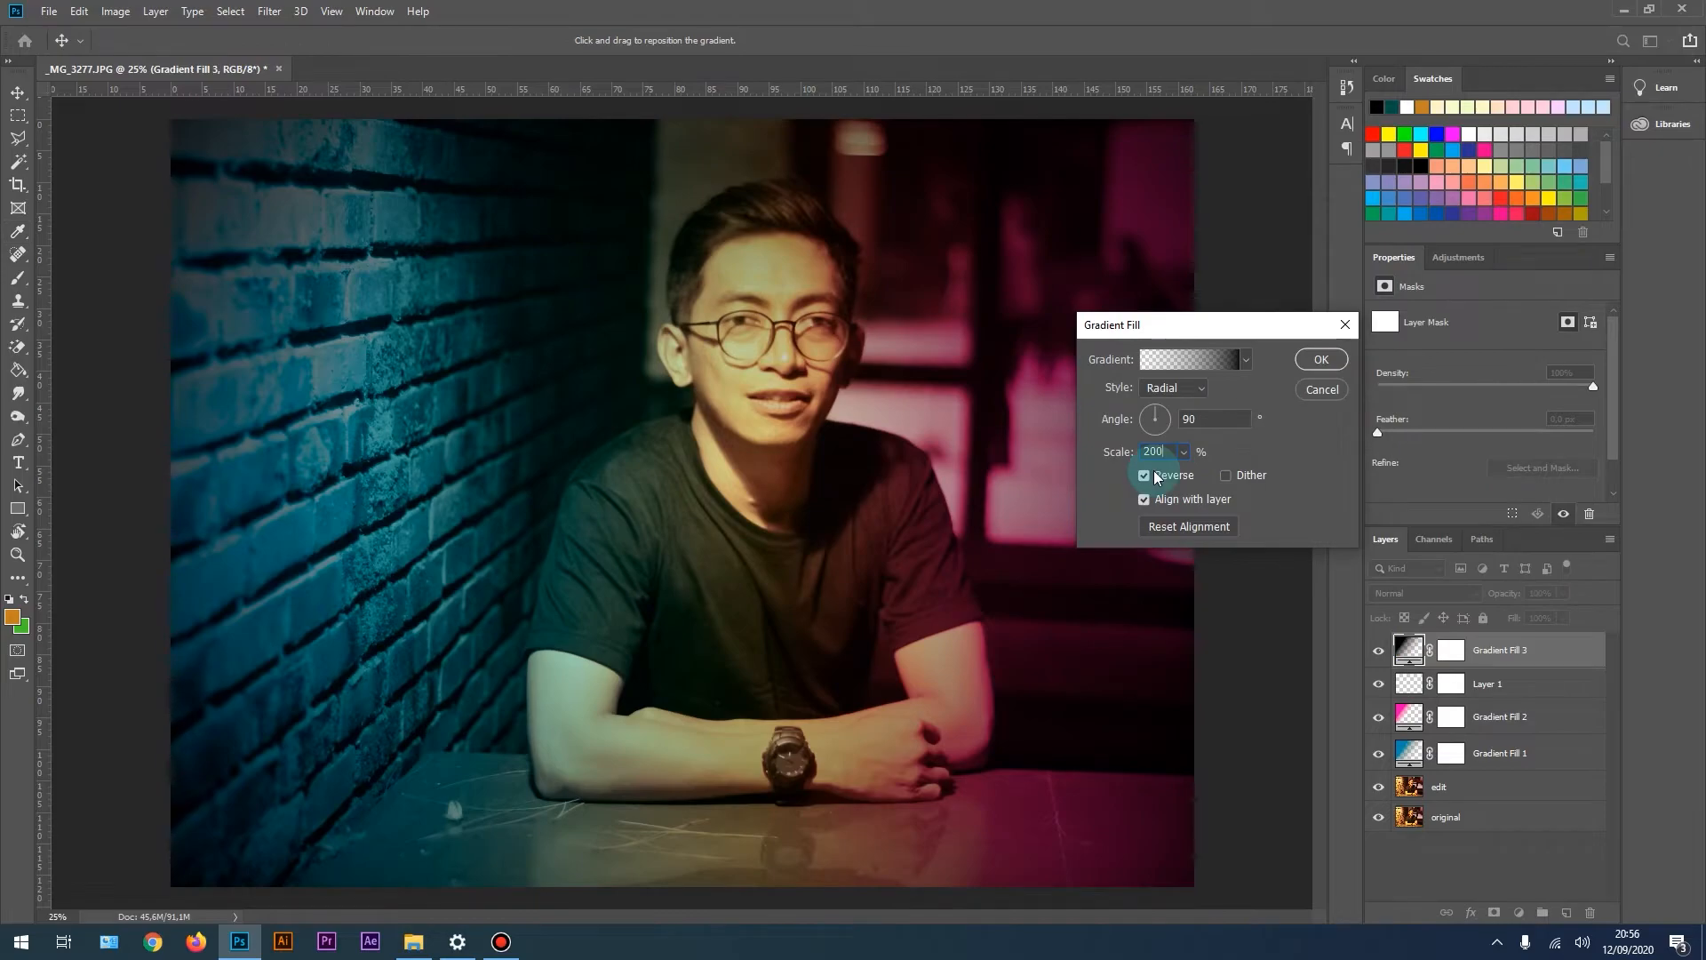
left_click(1321, 359)
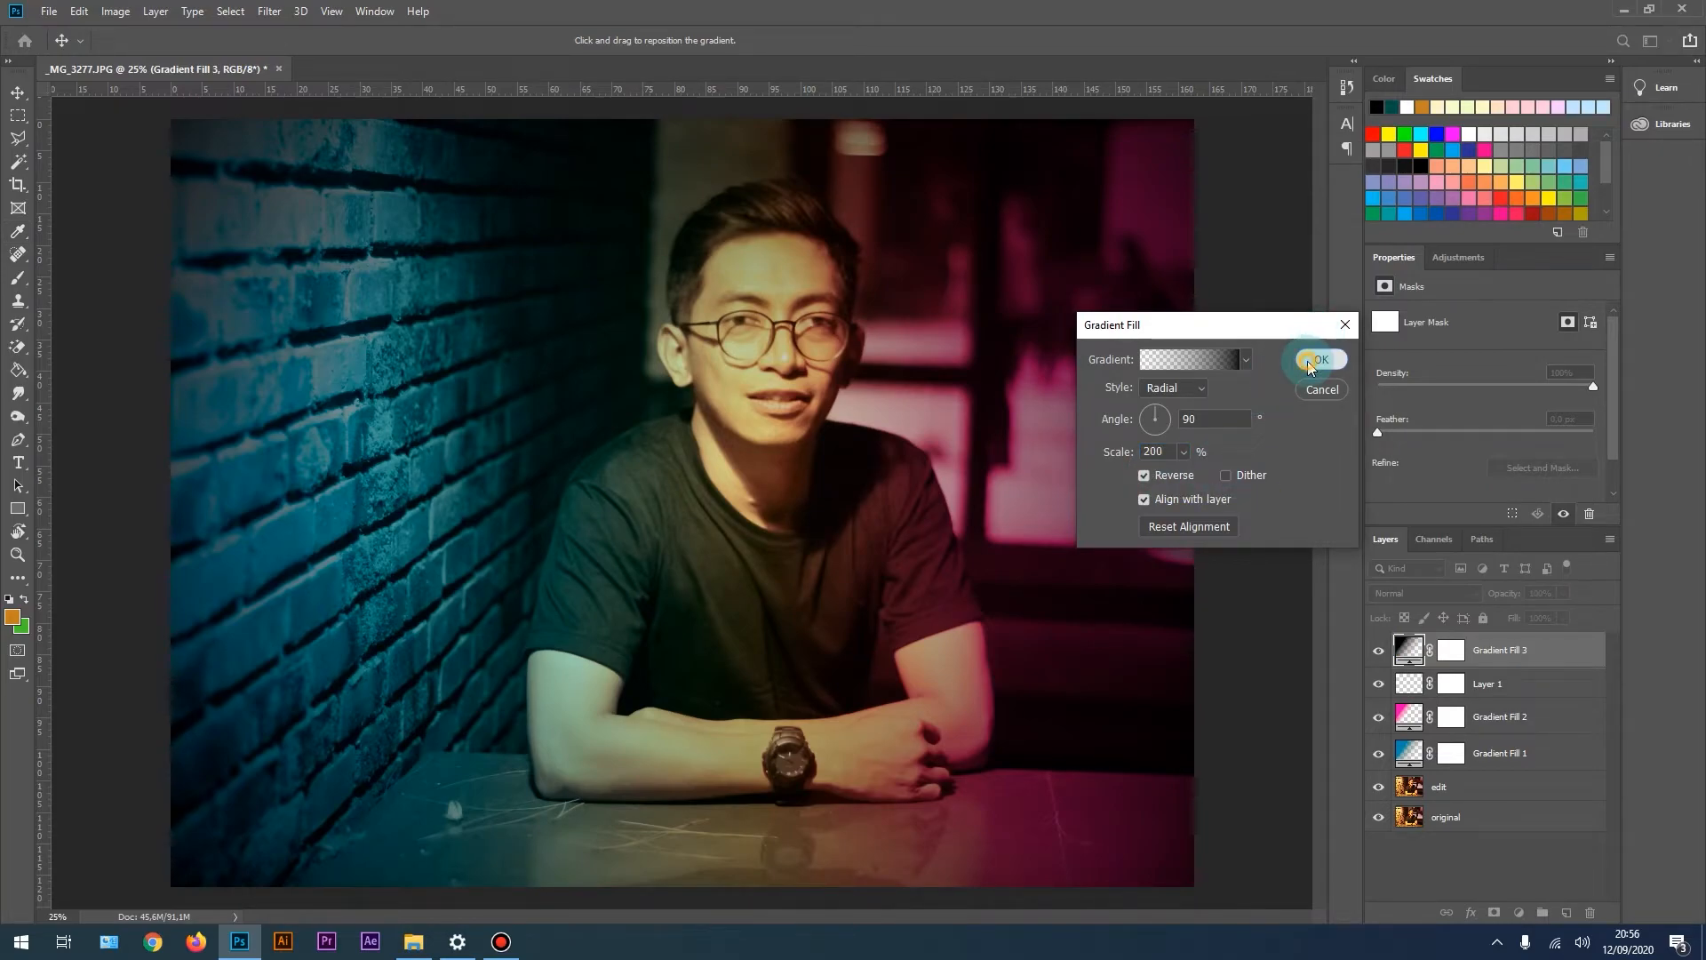
Toggle the visibility of Gradient Fill 3 to compare the photo with and without the dark vignette.
left_click(1419, 596)
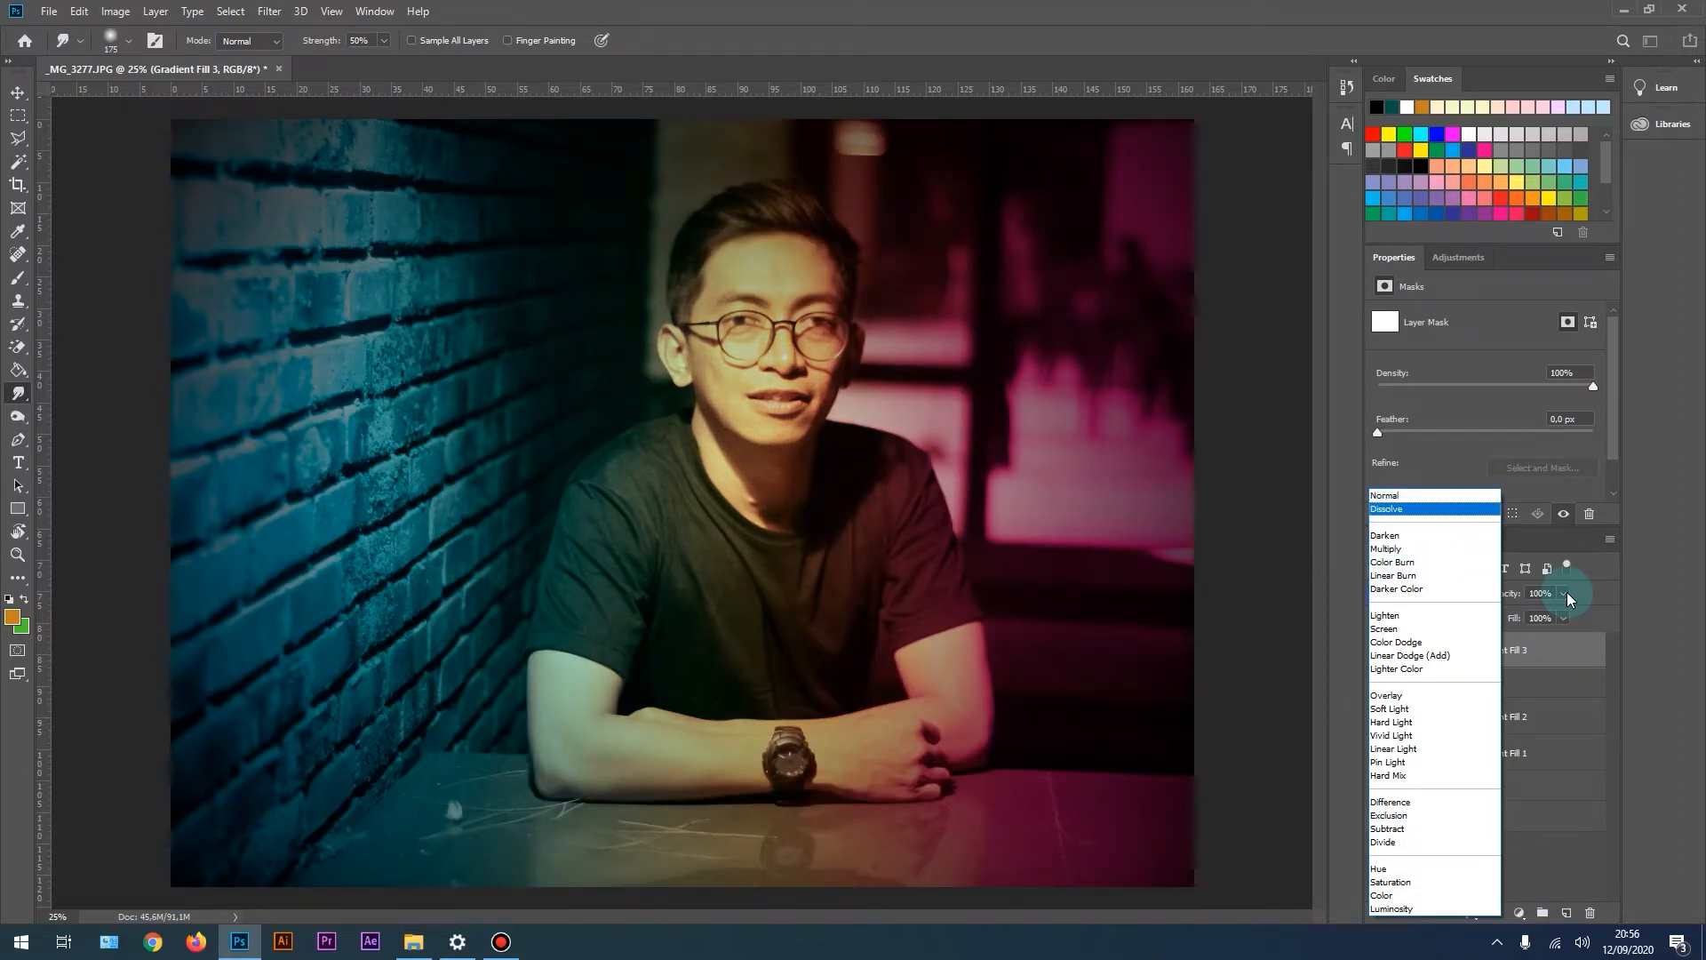
left_click(1566, 592)
left_click(1377, 654)
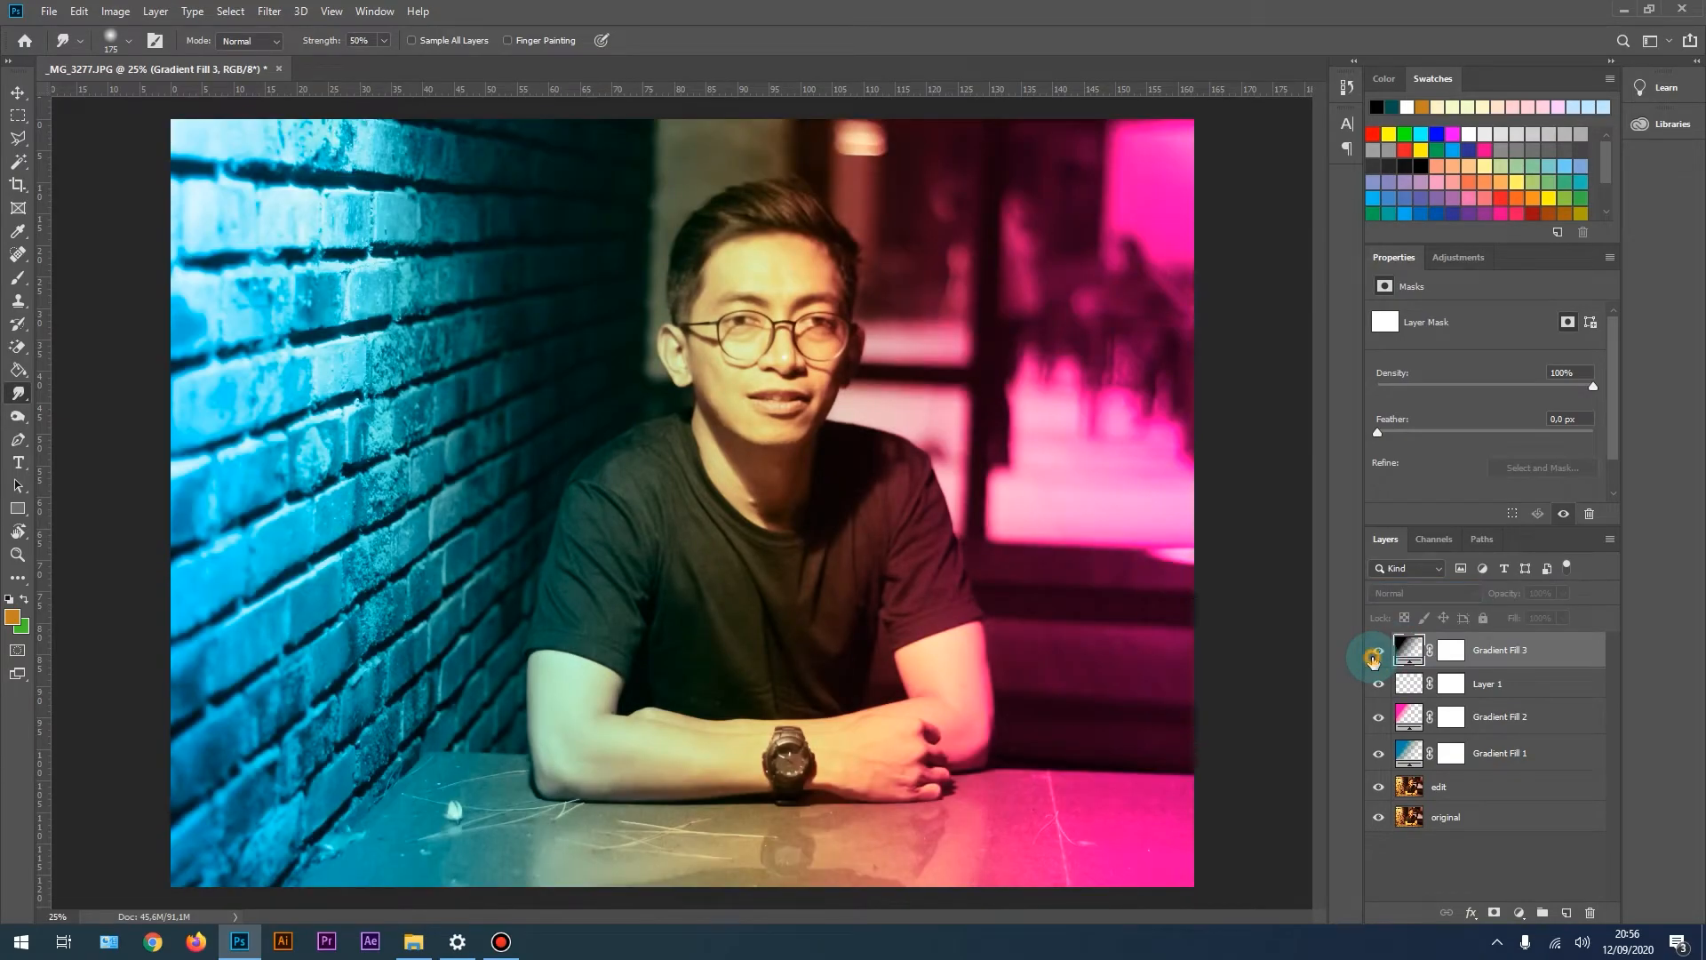
left_click(1377, 654)
left_click(1374, 659)
left_click(1374, 659)
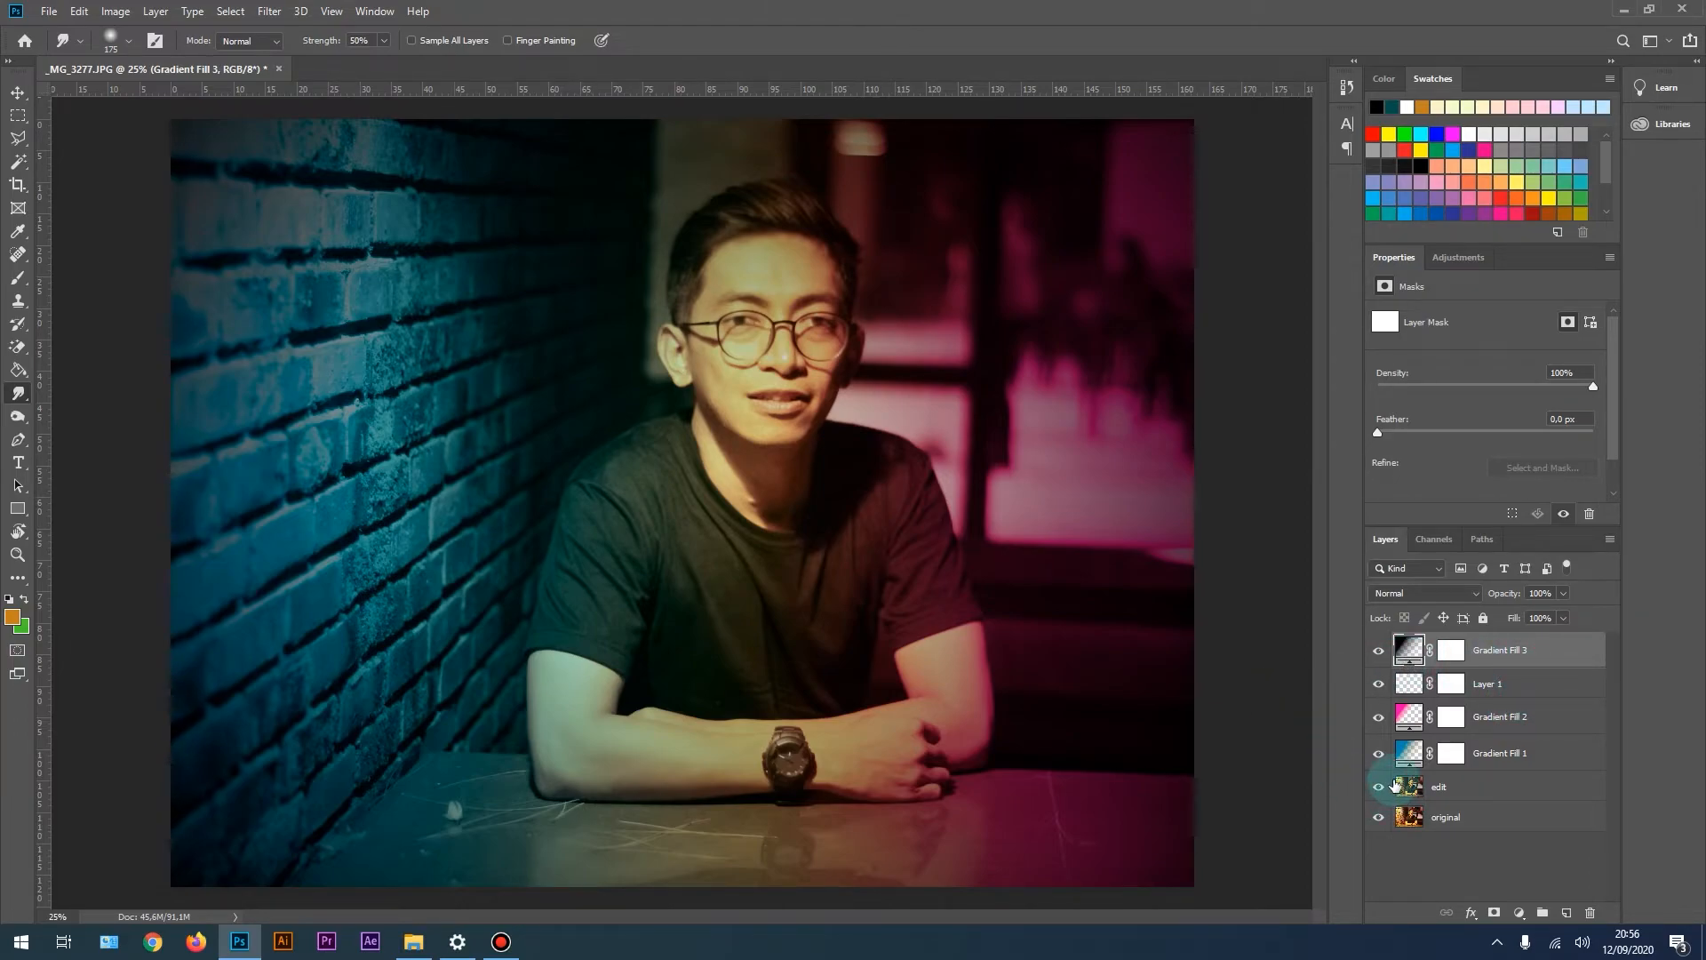
Group all layers from edit up to Gradient Fill 3, leaving the original layer outside.
left_click(1509, 763)
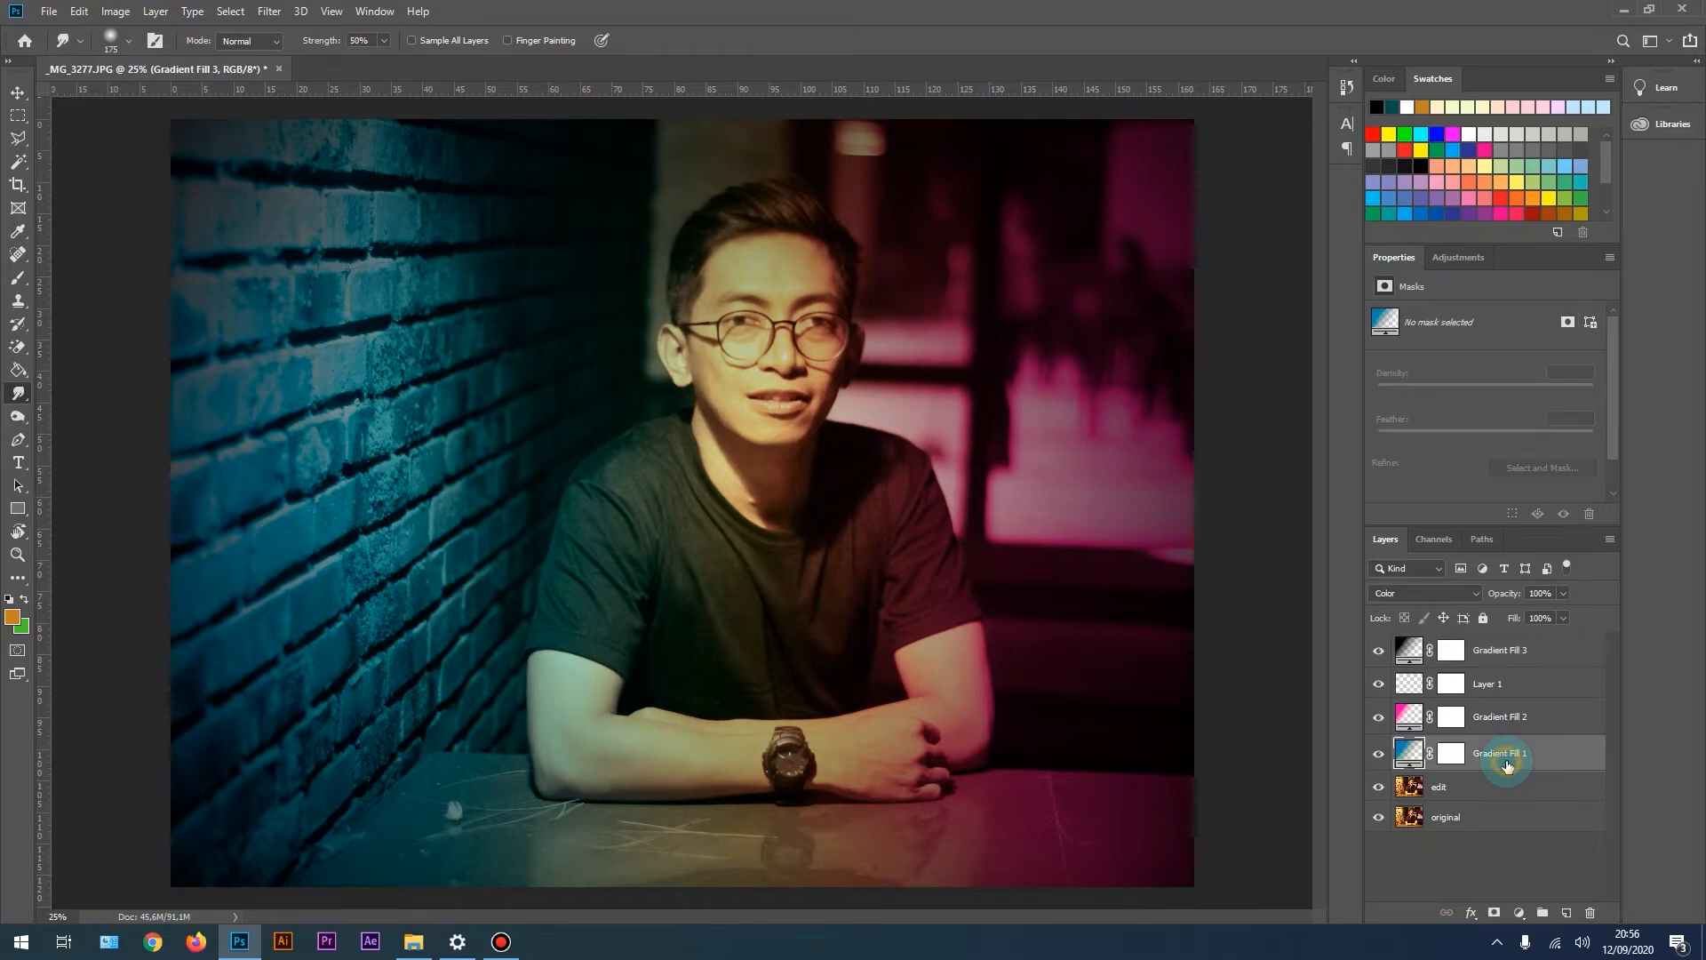
left_click(1471, 786)
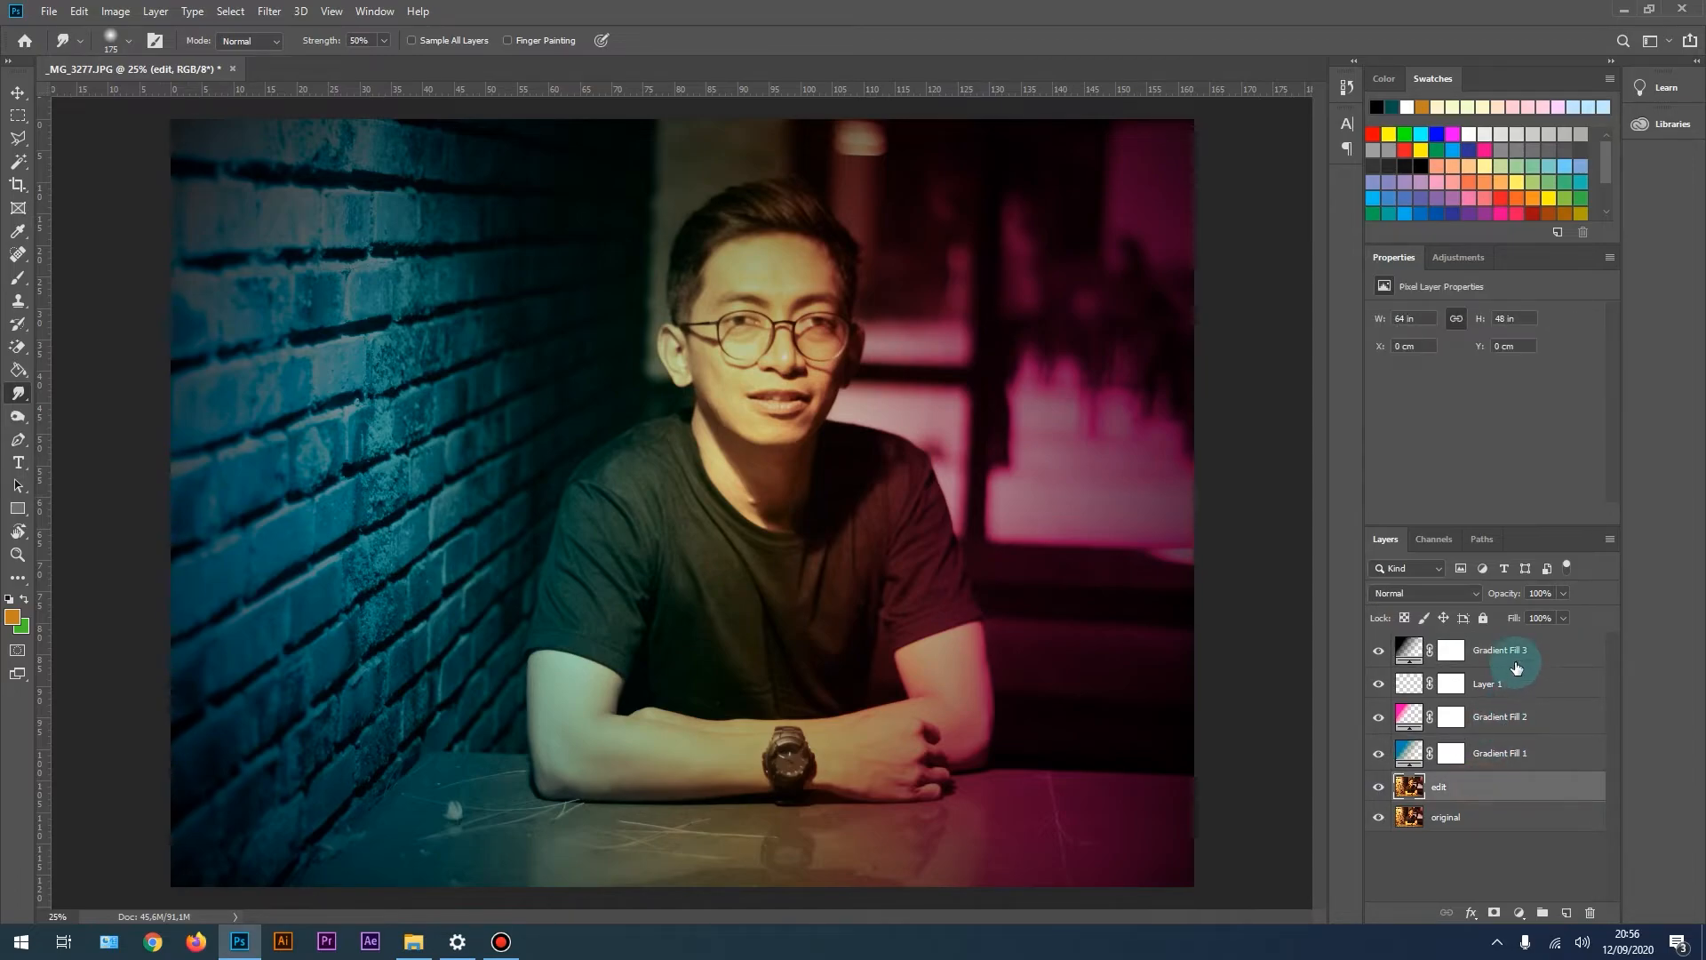
left_click(1516, 650, "shift")
key("ctrl+g")
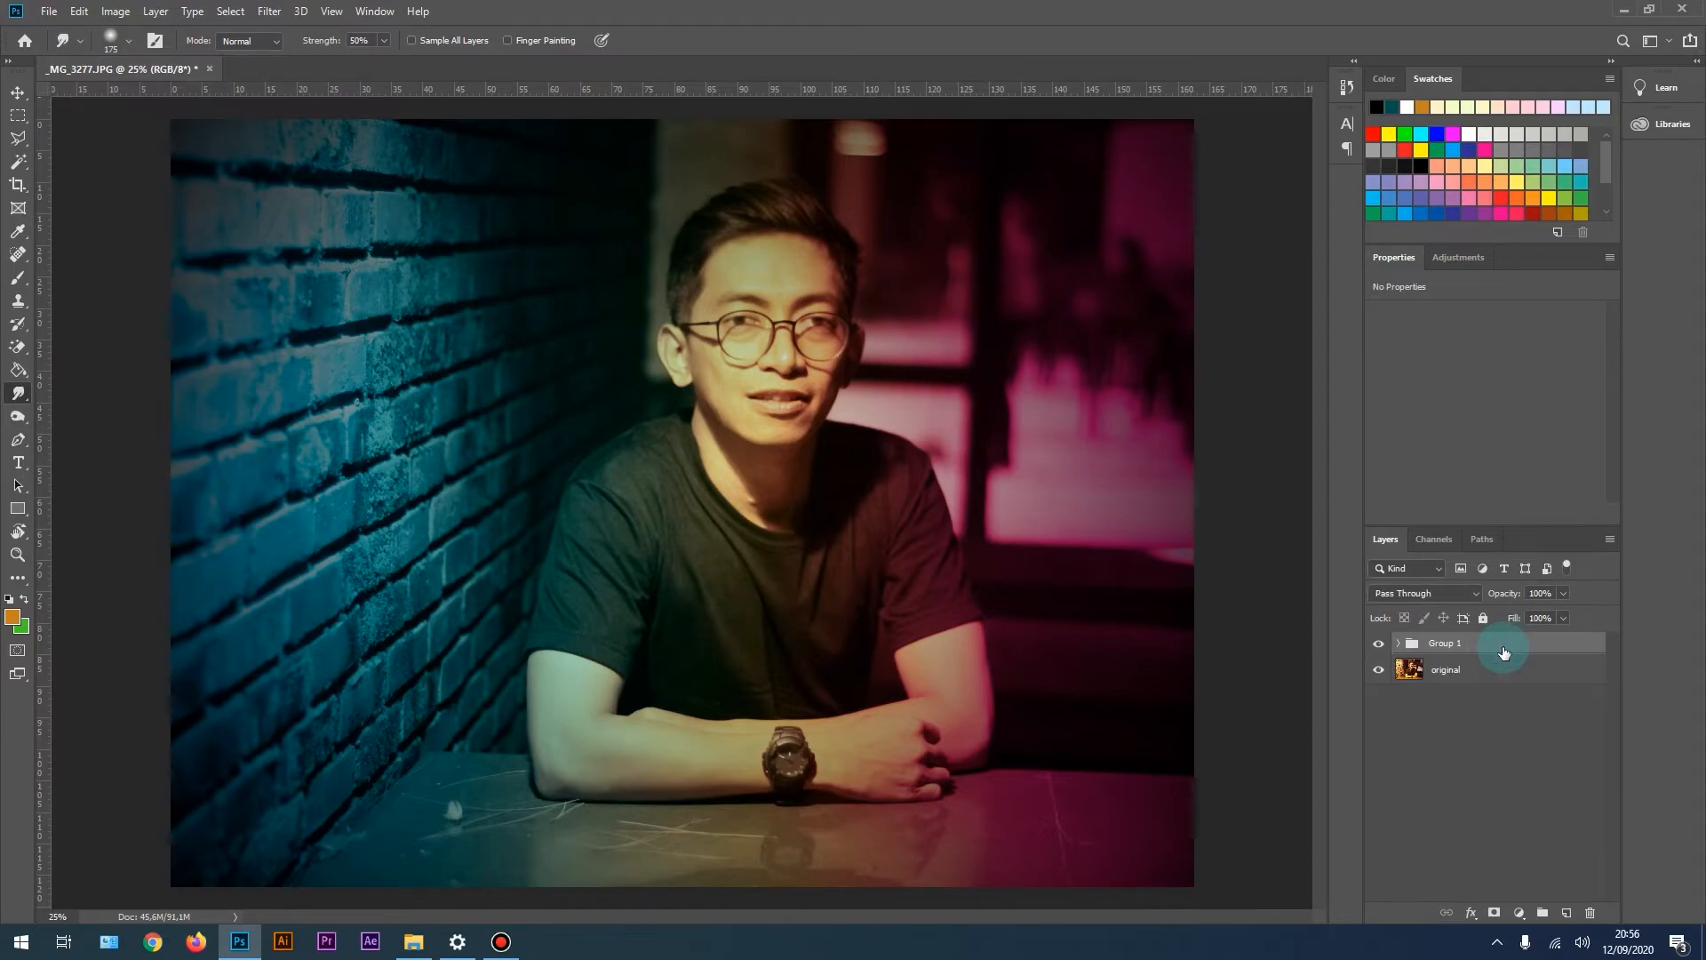
Toggle the layer group's visibility to compare the edit with the original photo, and expand the group to show its layers.
left_click(1378, 644)
left_click(1378, 645)
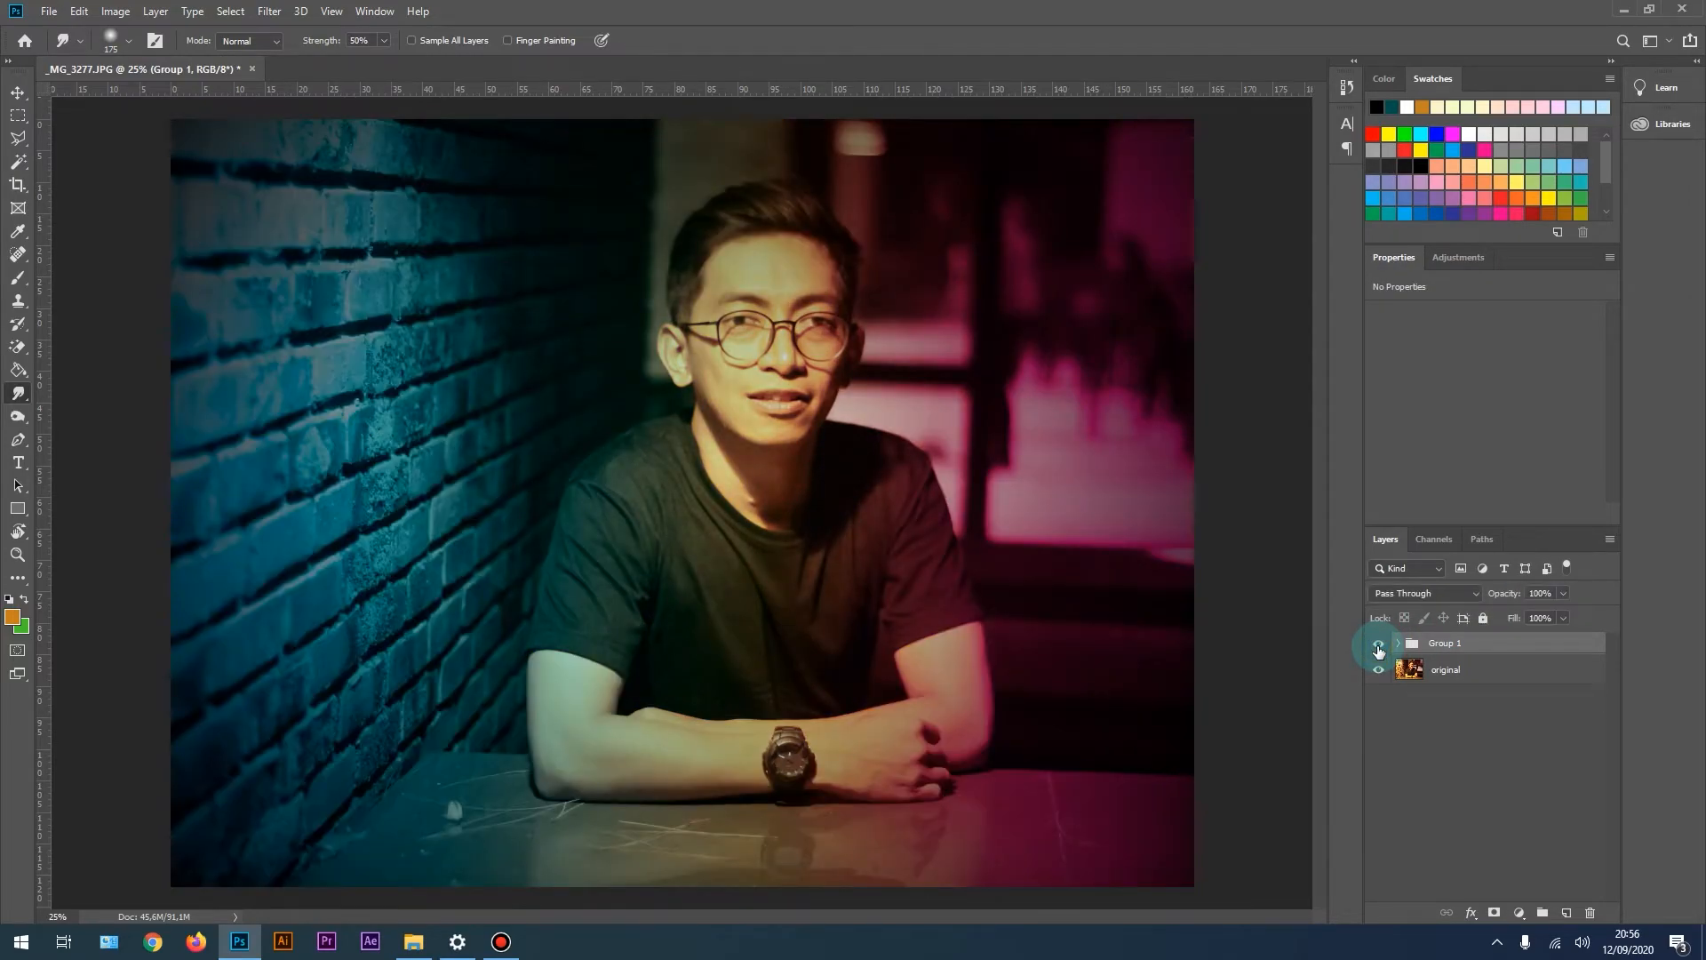
left_click(1379, 645)
left_click(1378, 646)
left_click(1379, 650)
left_click(1378, 651)
left_click(1379, 651)
left_click(1379, 651)
left_click(1398, 643)
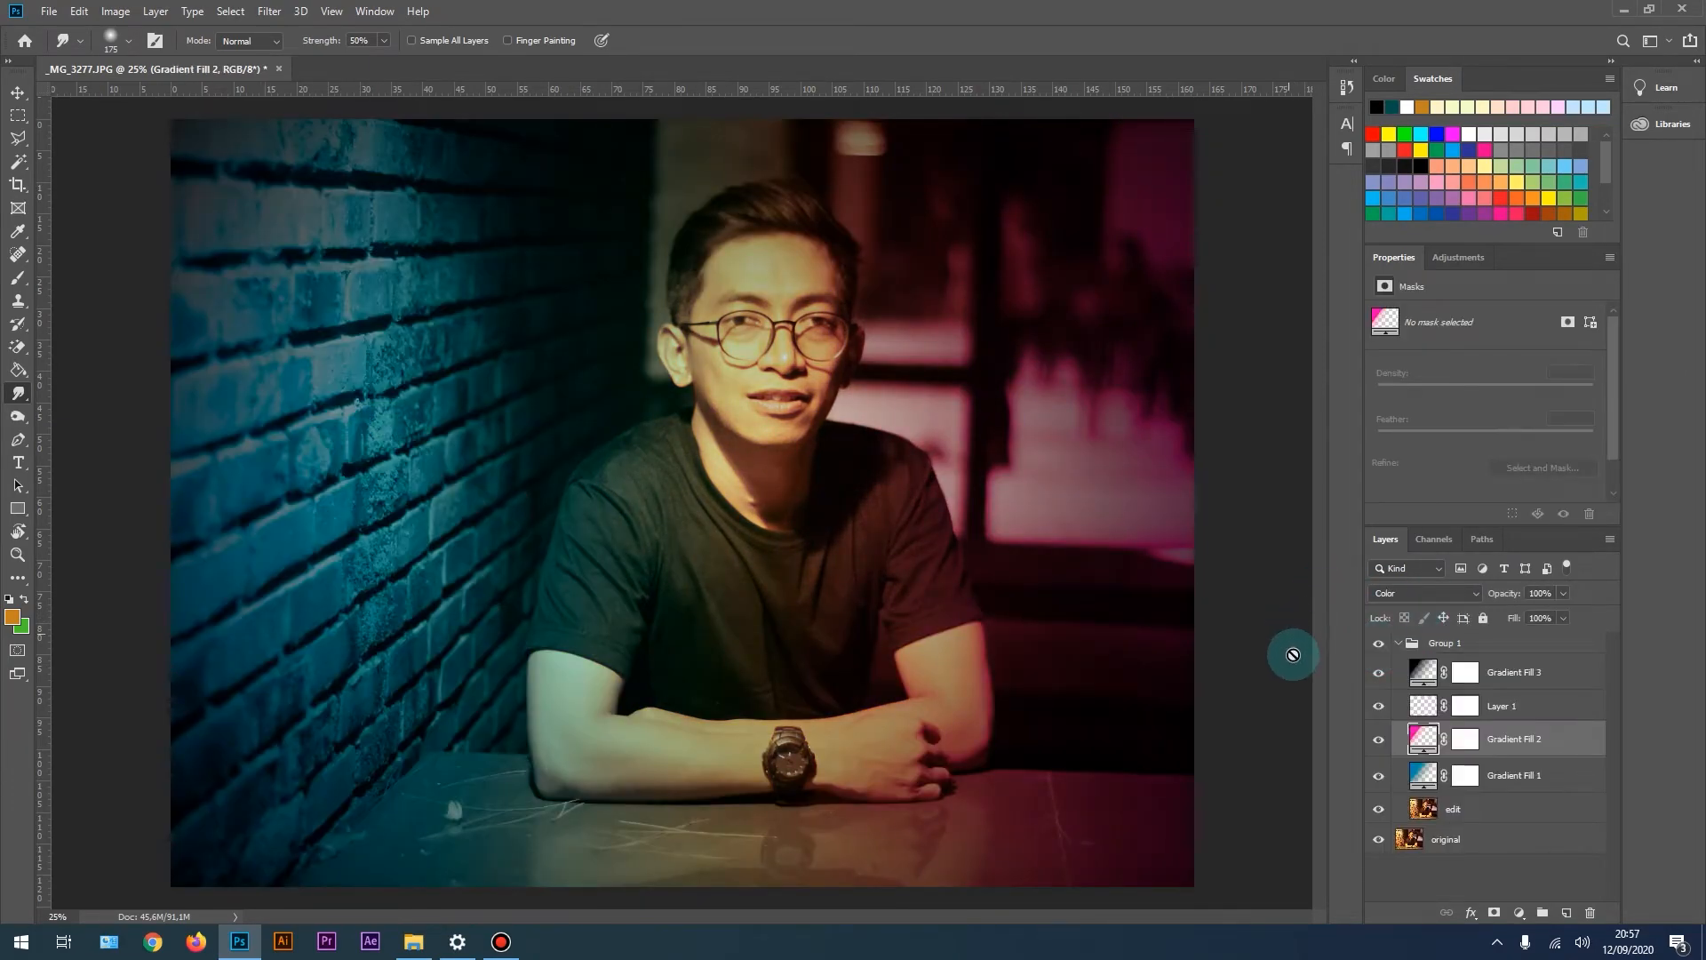
Save a JPEG copy of the image as _MG_3277.jpg on the DATA (D:) drive.
left_click(52, 14)
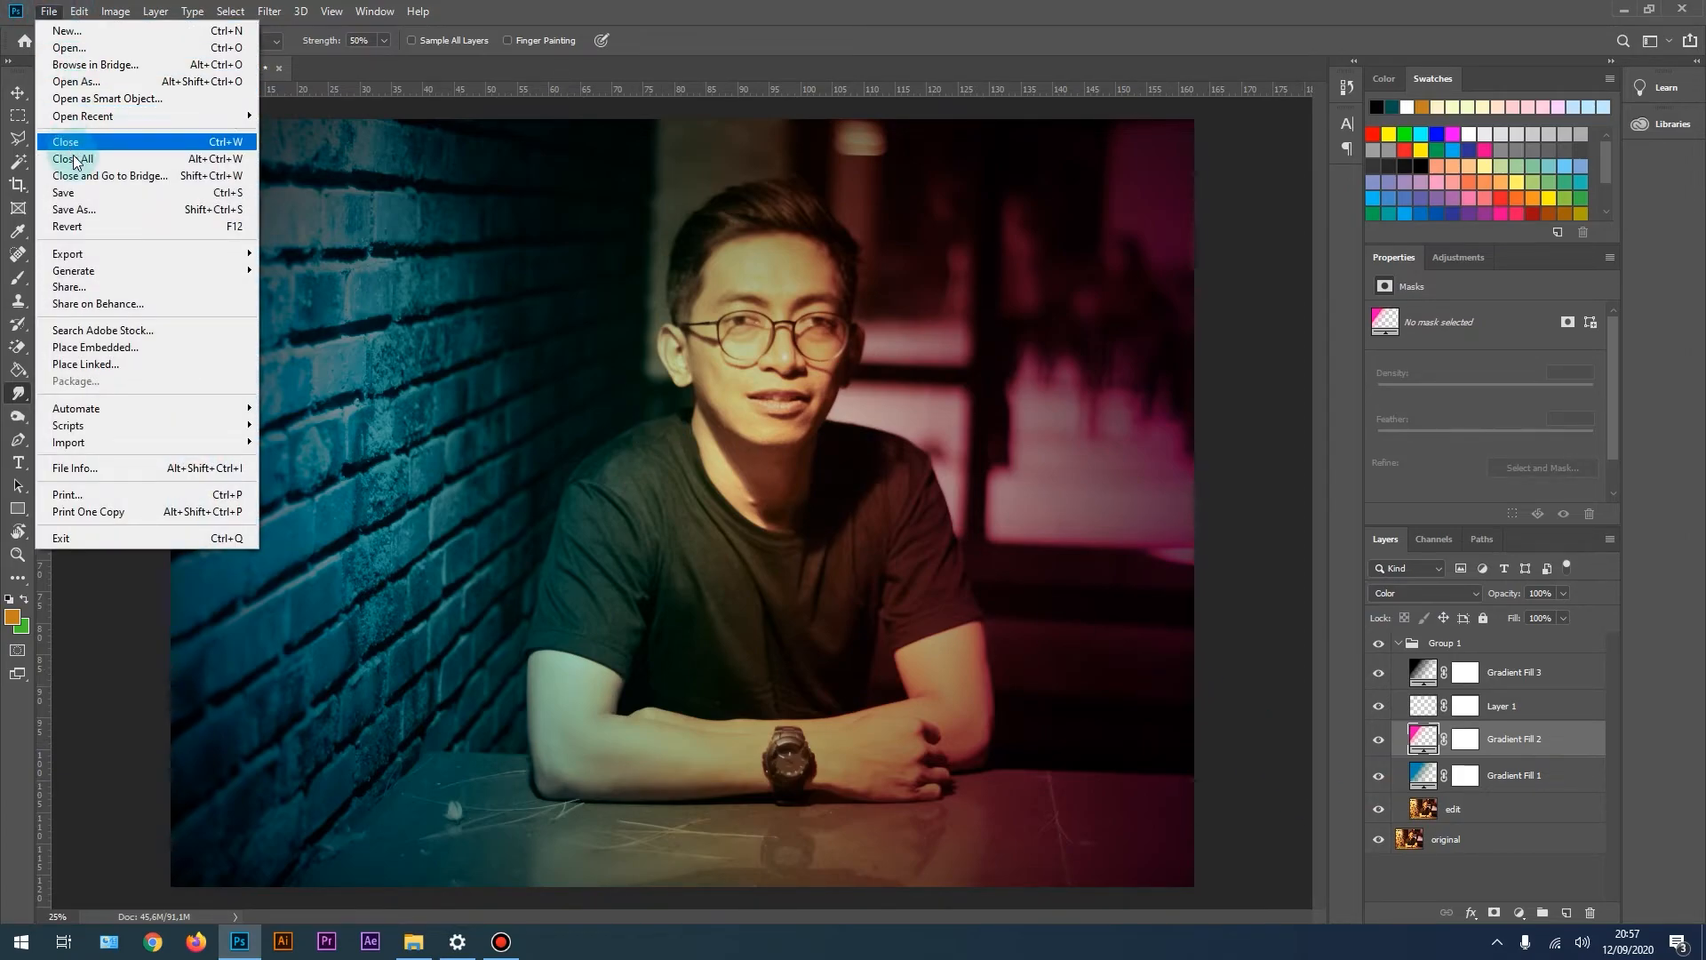
left_click(70, 214)
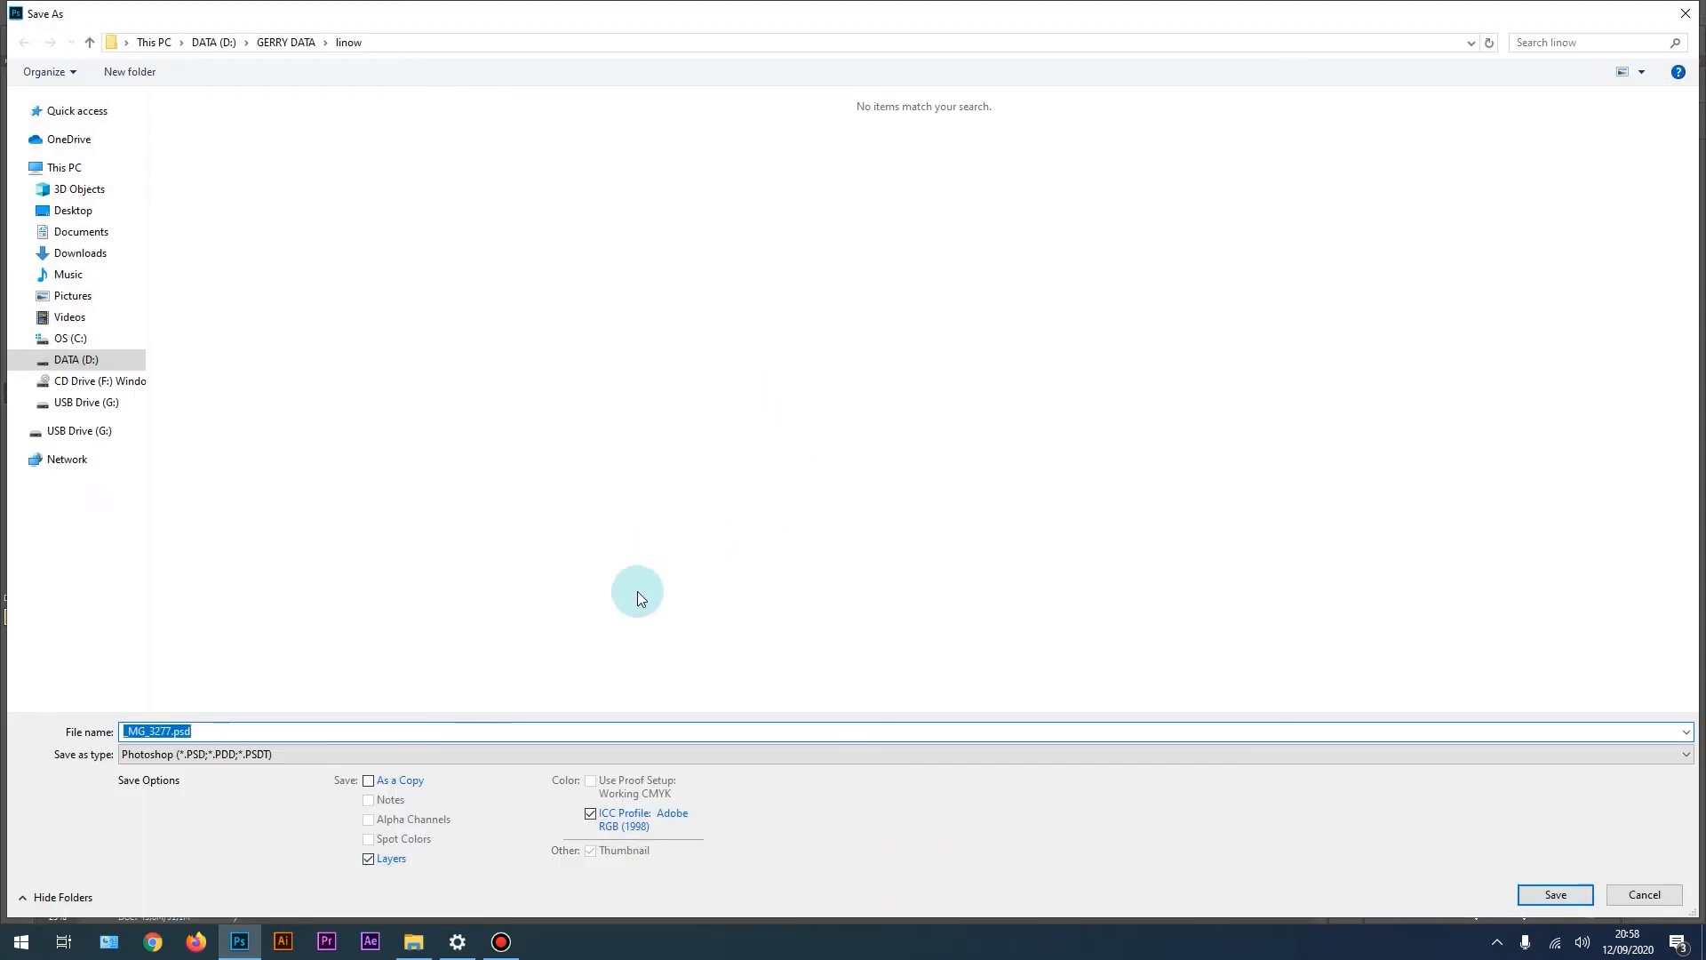
left_click(464, 756)
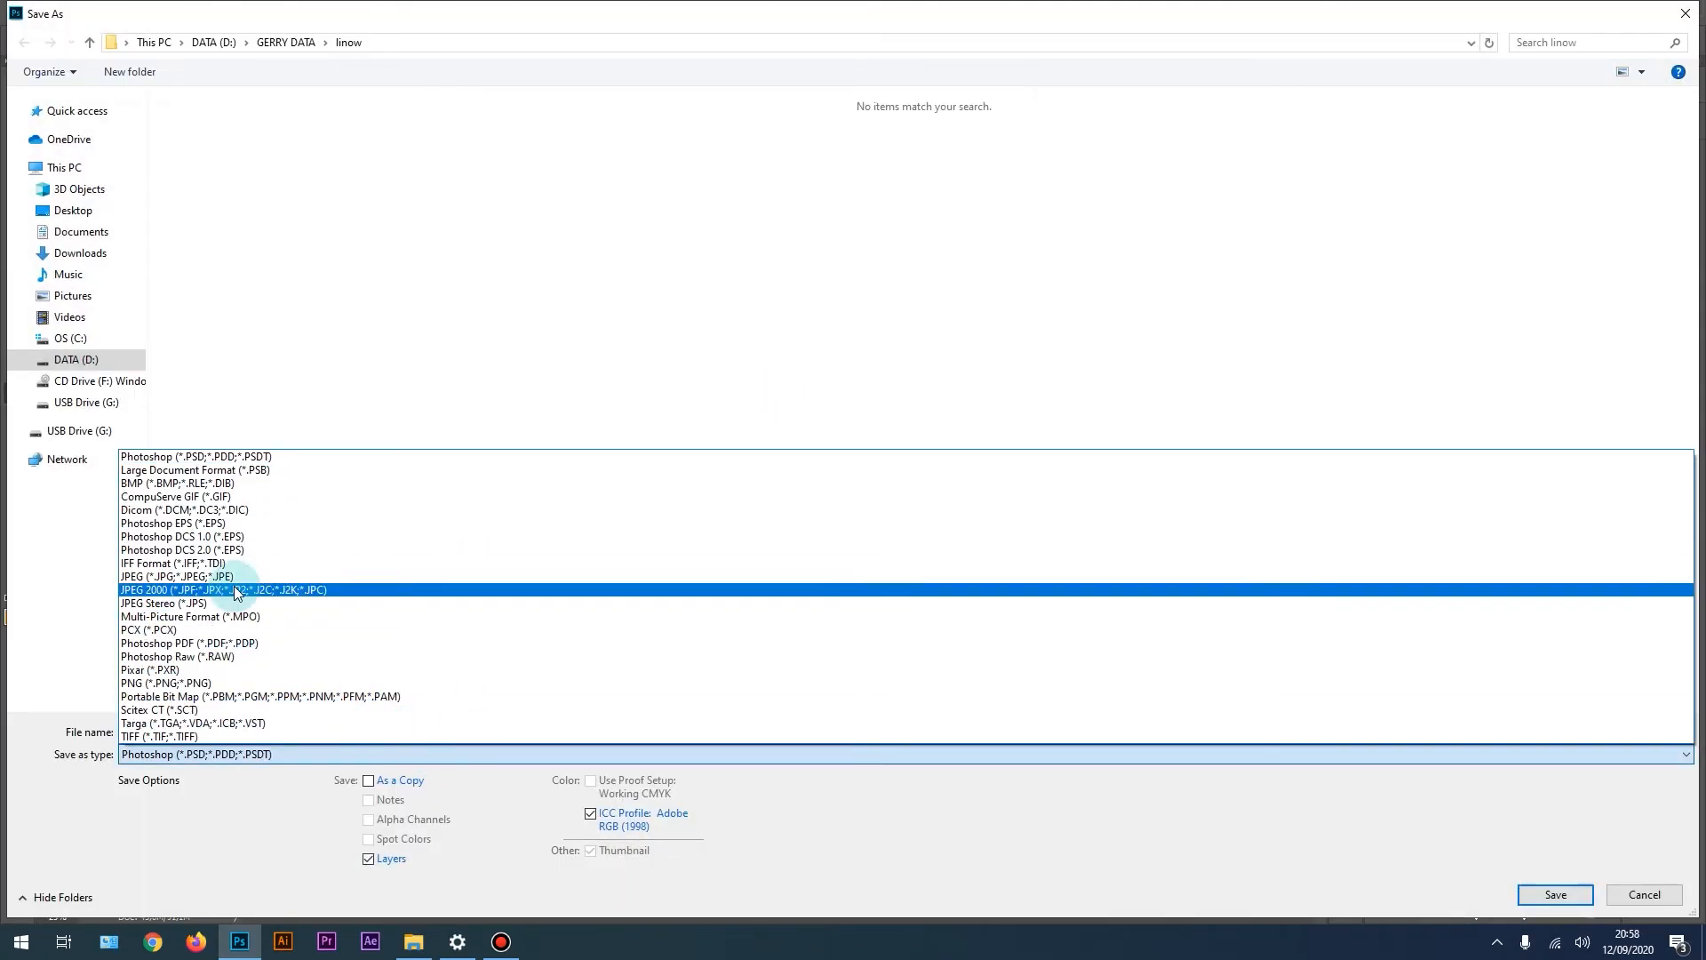
left_click(231, 578)
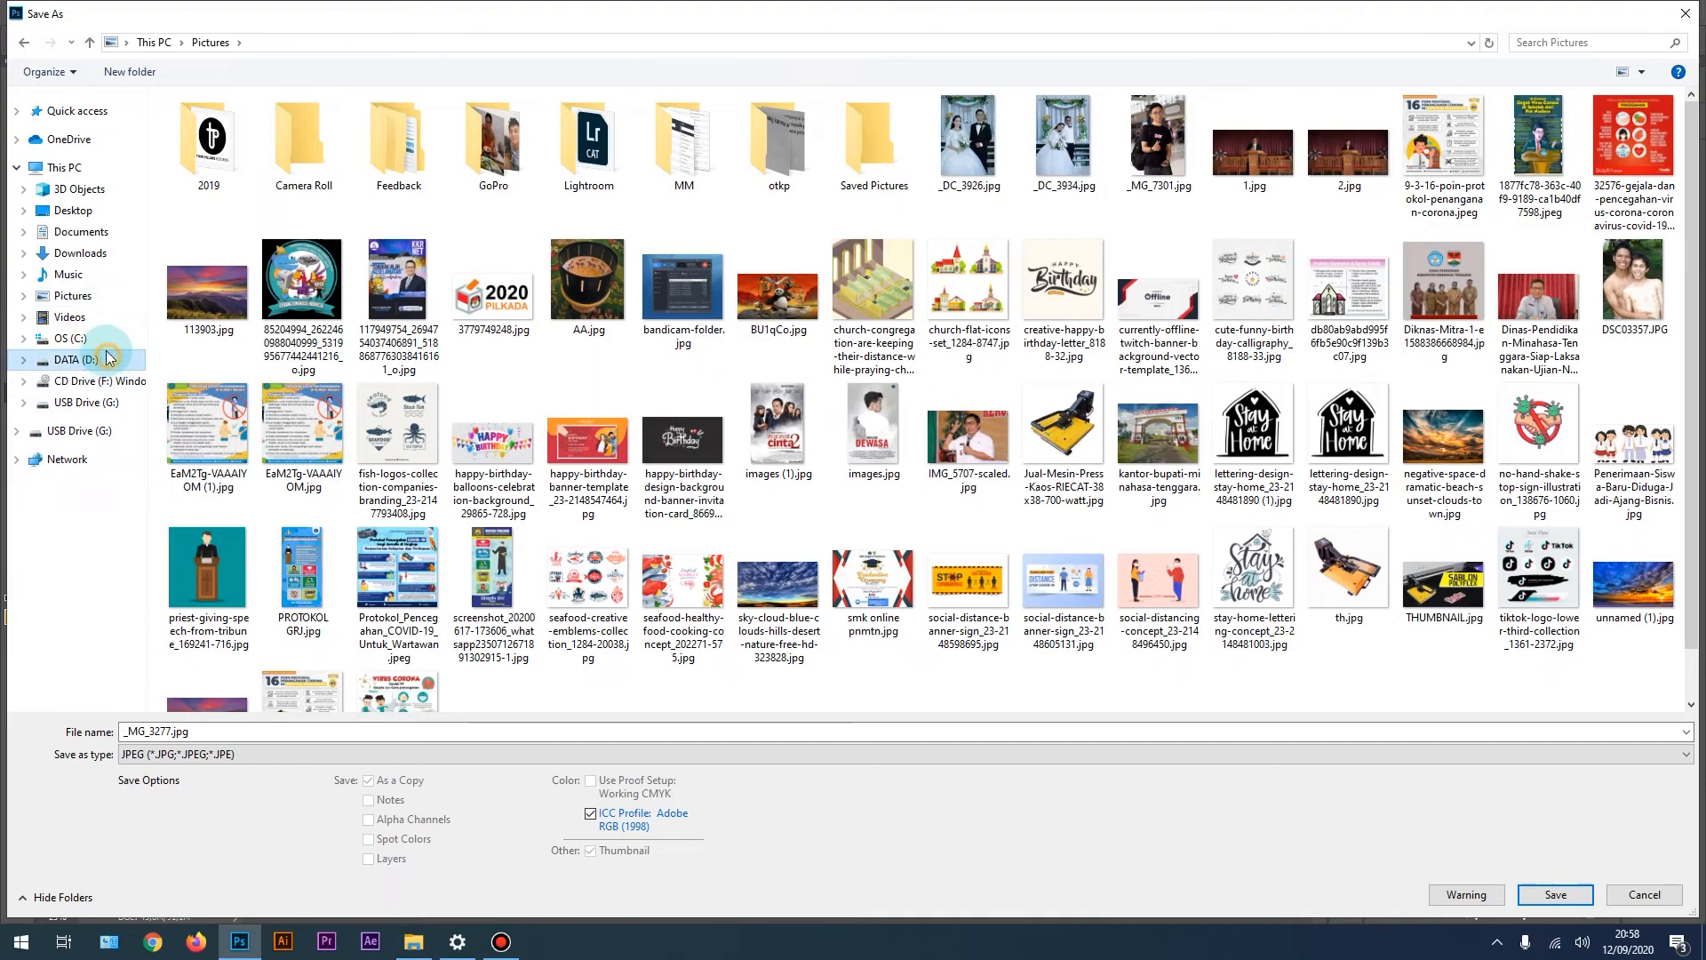
left_click(109, 356)
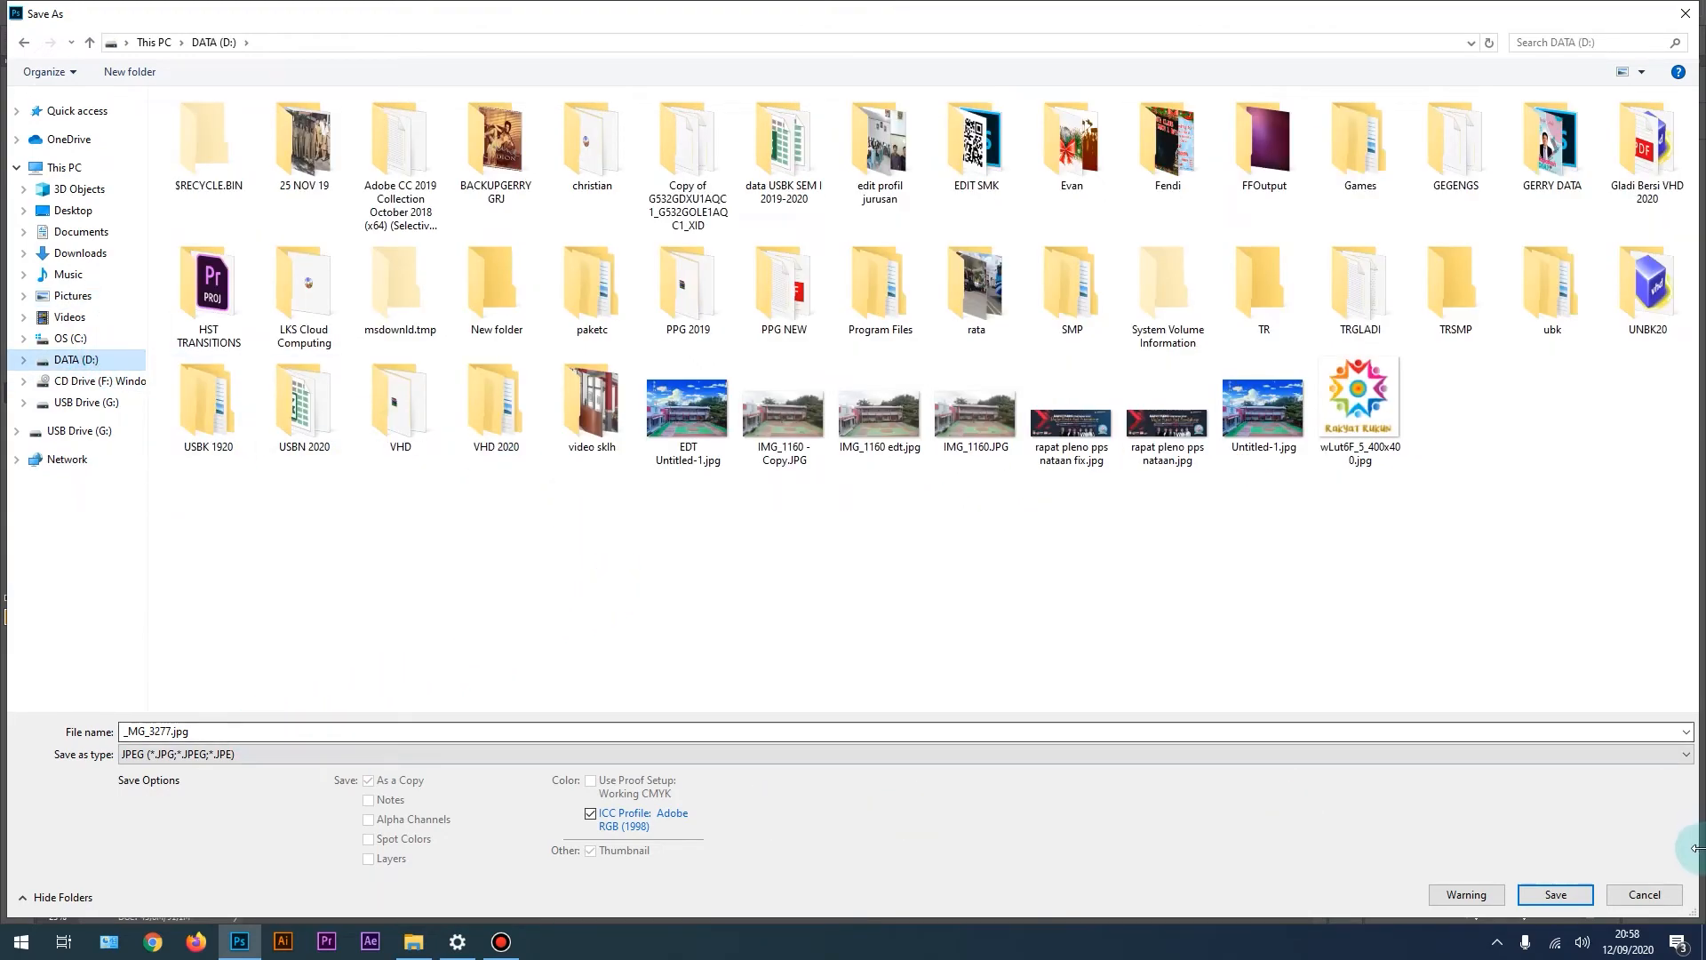
left_click(1567, 902)
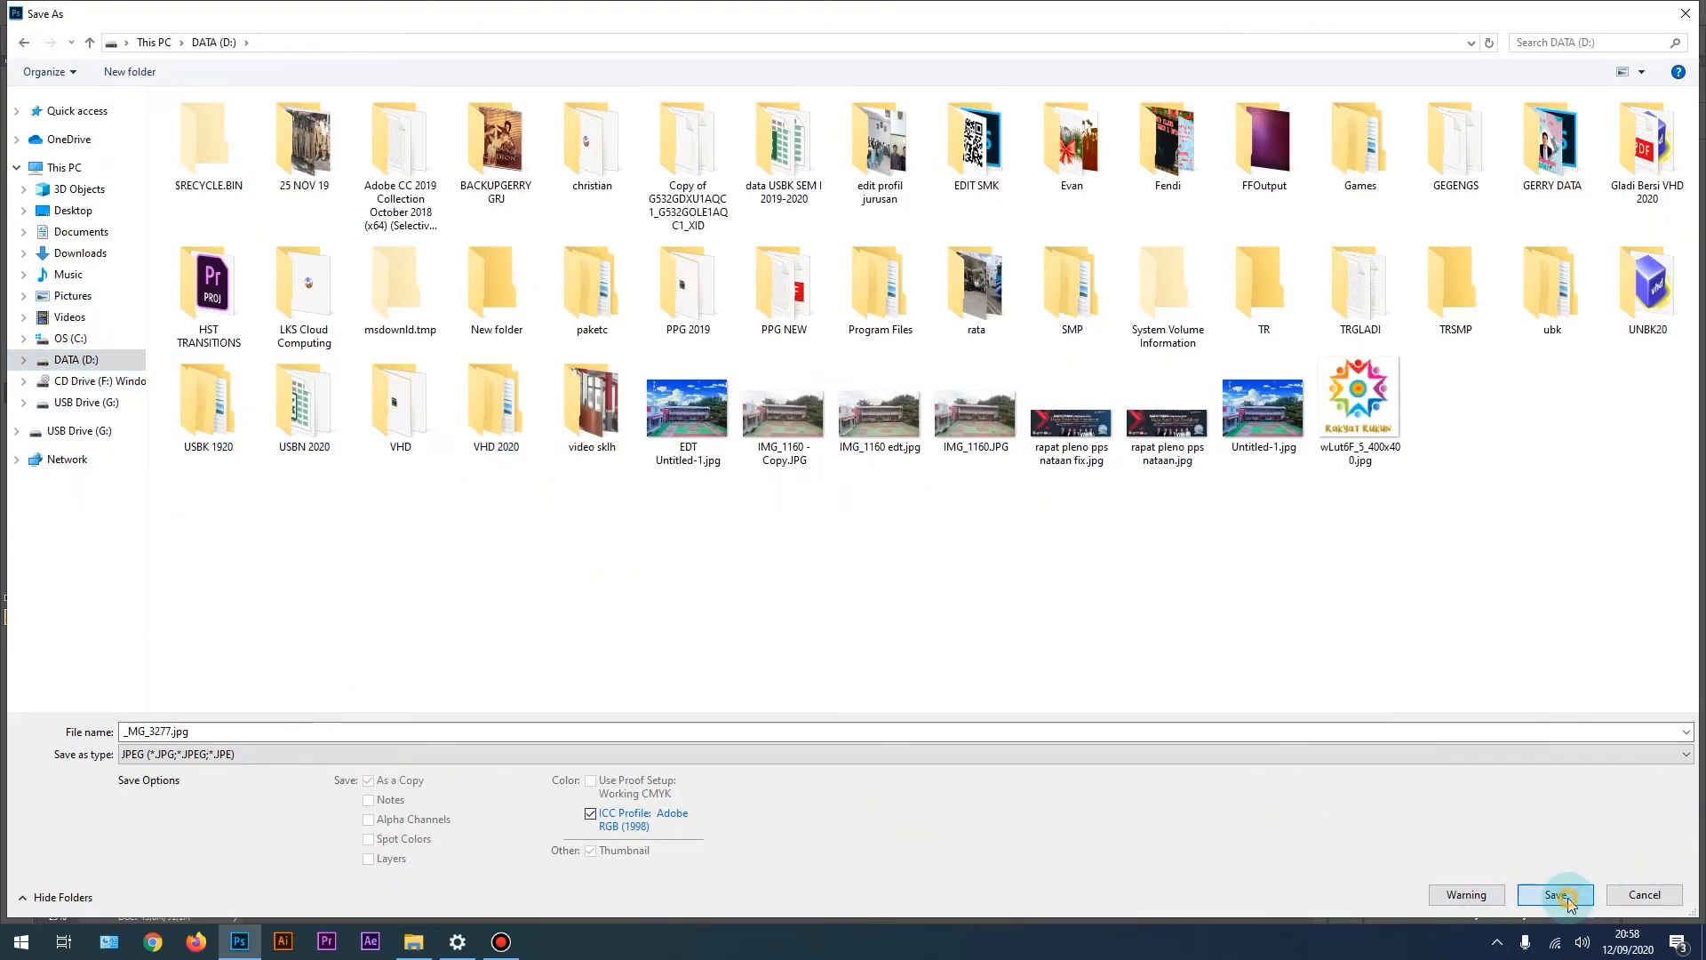